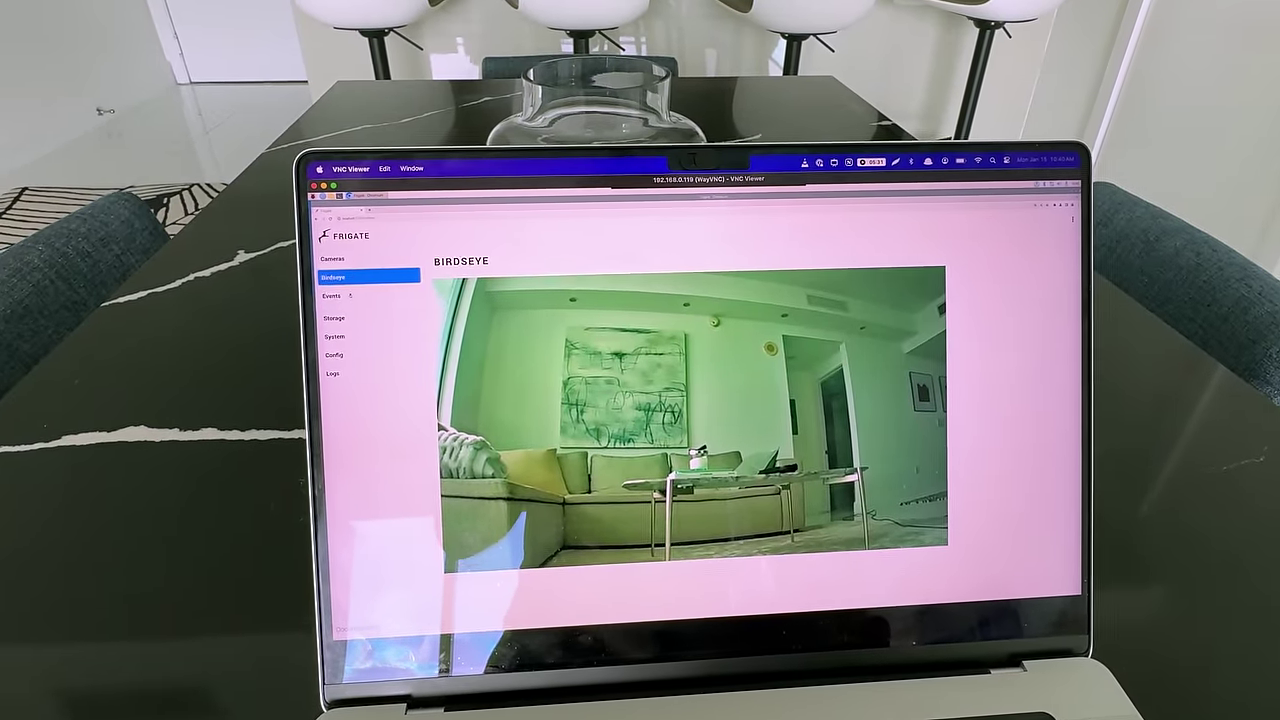
Step: View the live Birdseye camera feed in Frigate, then go to the Events list
left_click(343, 267)
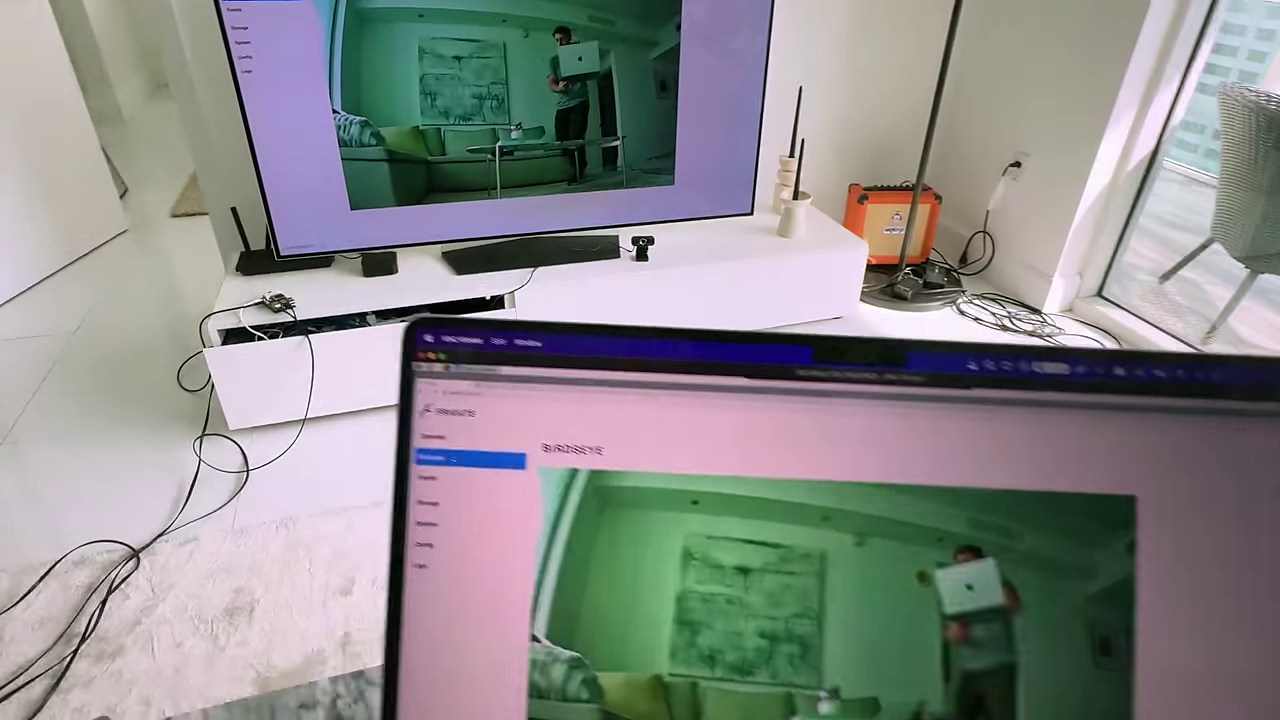
left_click(381, 349)
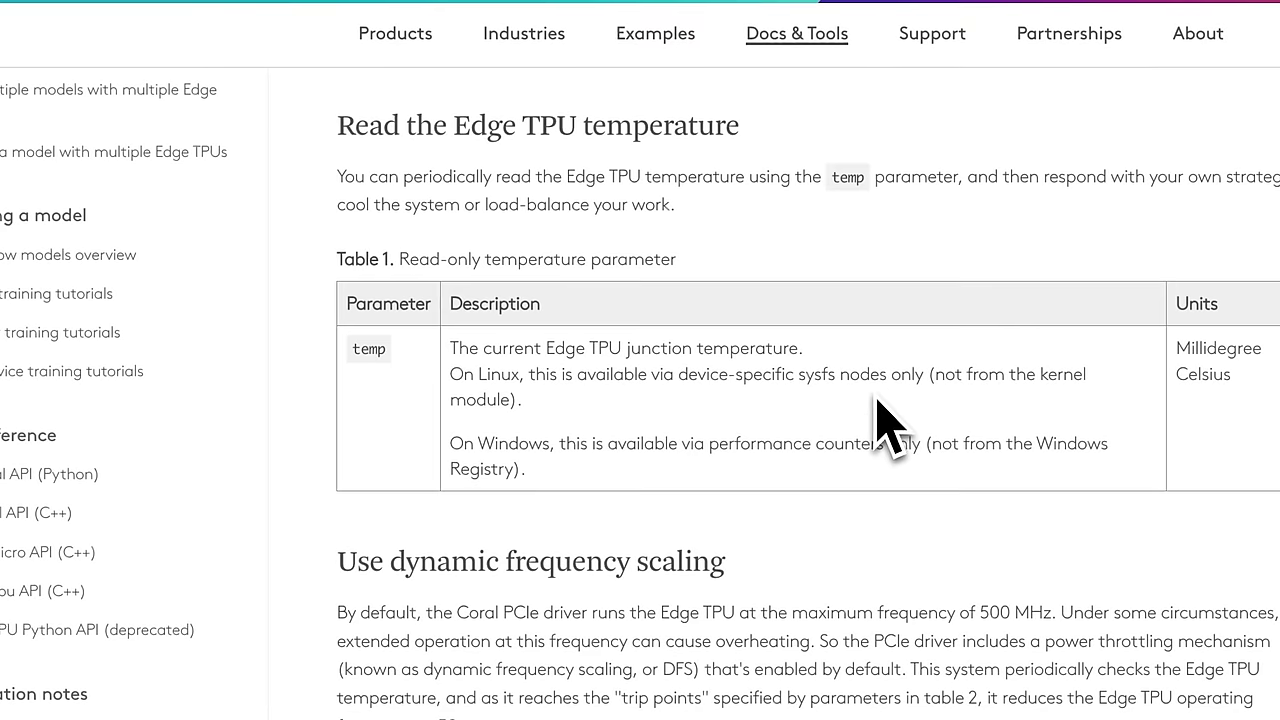
Step: Scroll the Coral PCIe docs from the Edge TPU temperature section to 'Use dynamic frequency scaling'
scroll(876, 400, "up", 1)
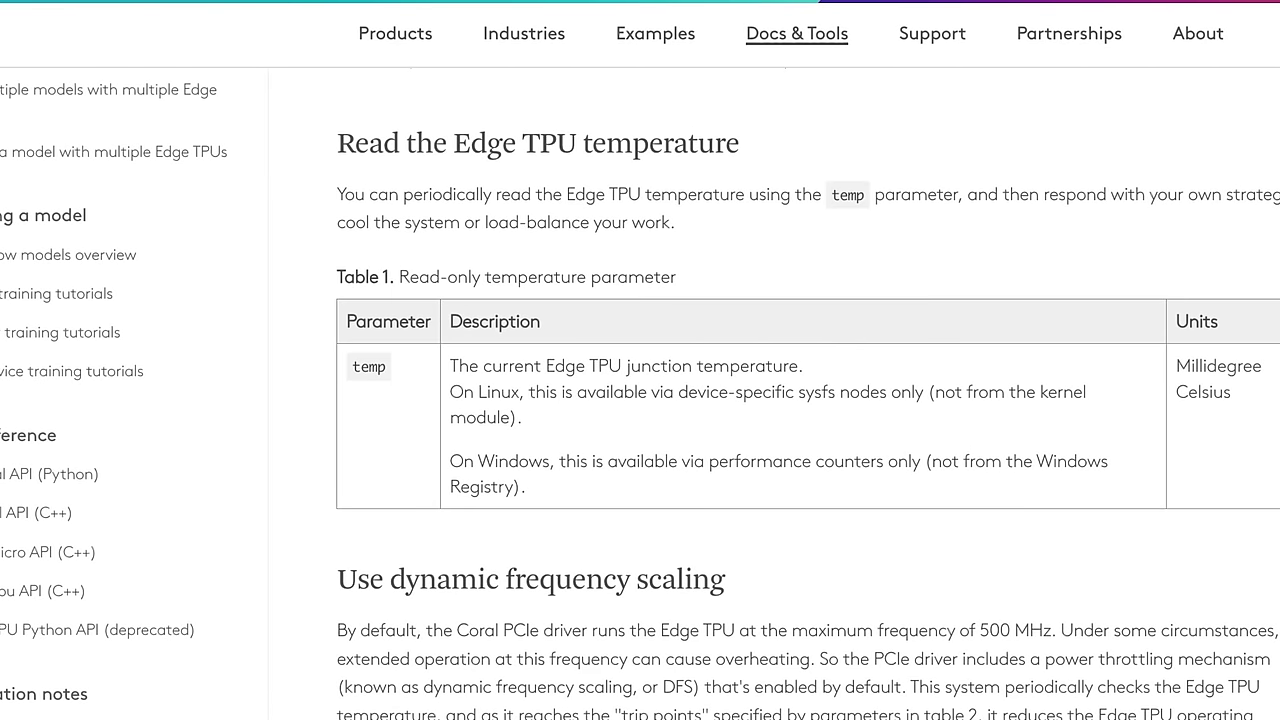
scroll(800, 400, "down", 1)
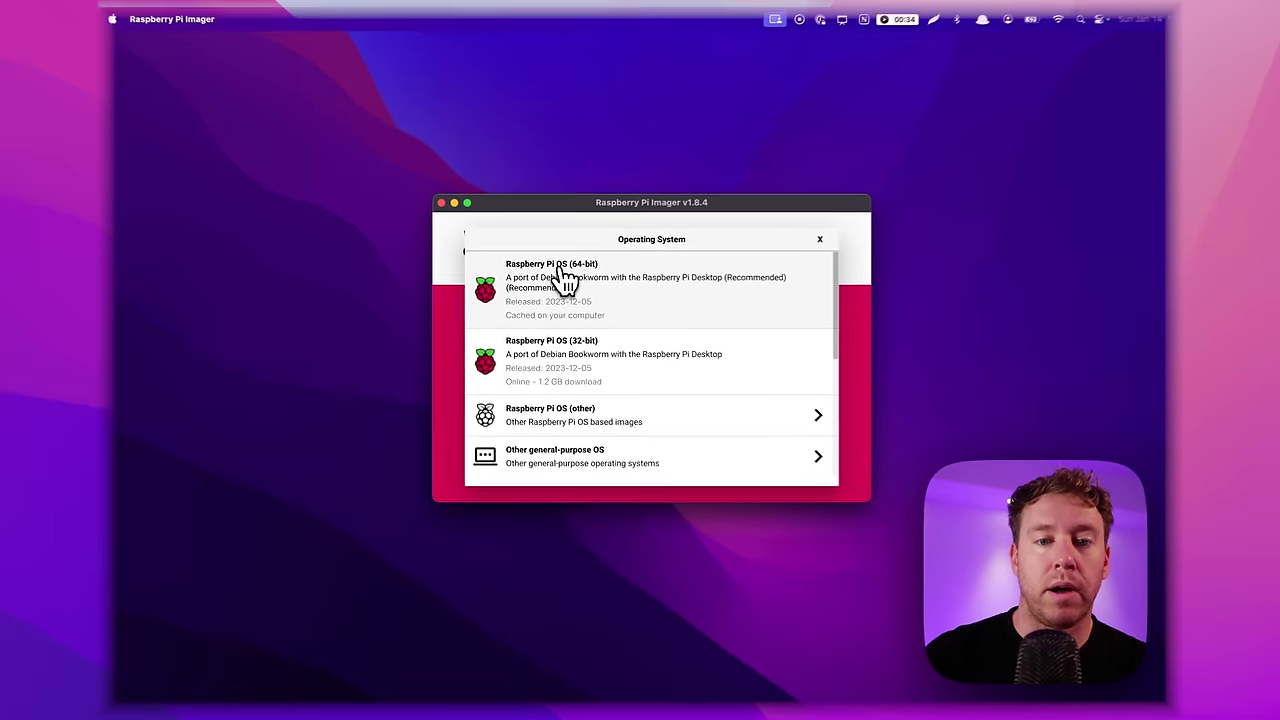
Step: Pick Raspberry Pi OS (64-bit) and Apple SDXC Reader Media, then check the Services and General customisation settings
left_click(565, 280)
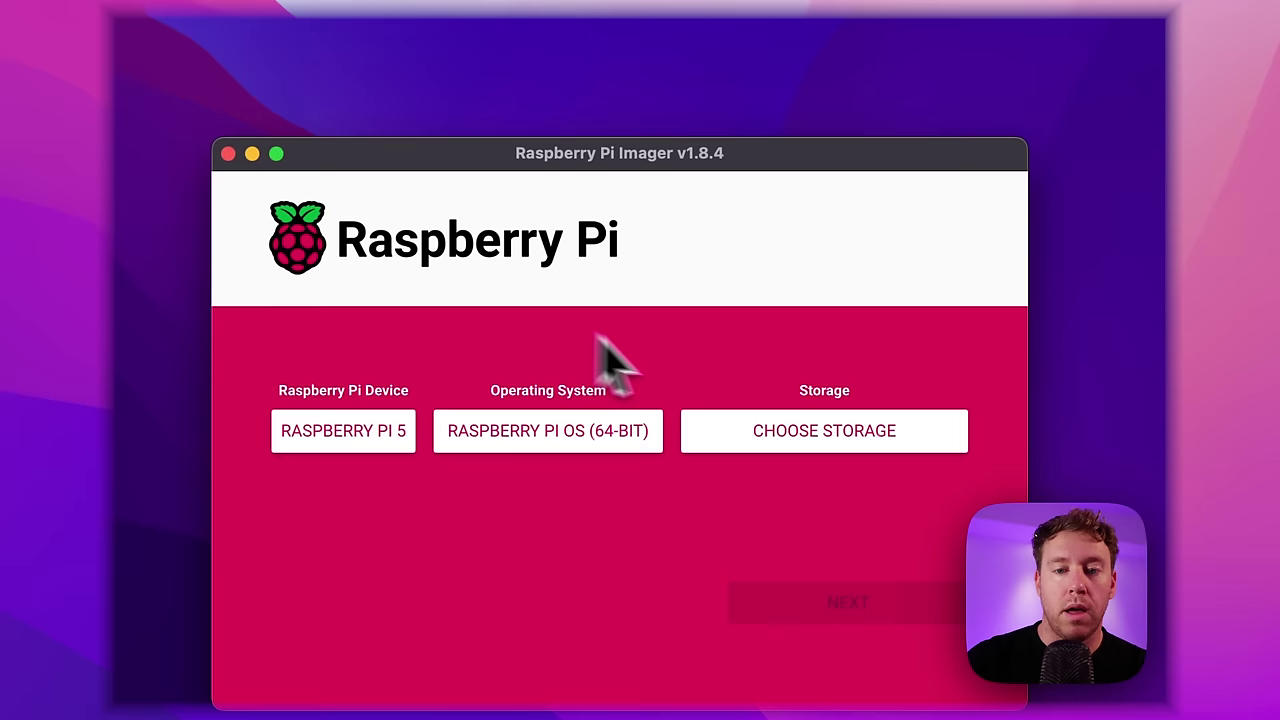
left_click(795, 450)
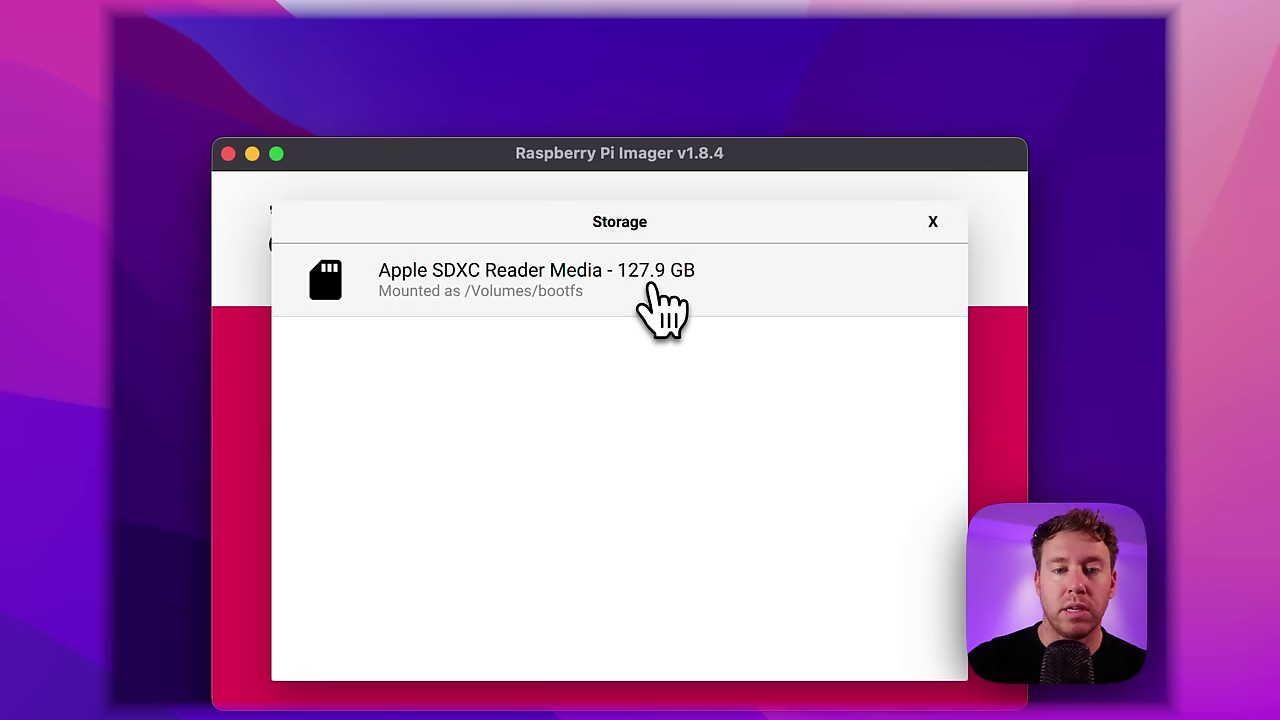
left_click(655, 290)
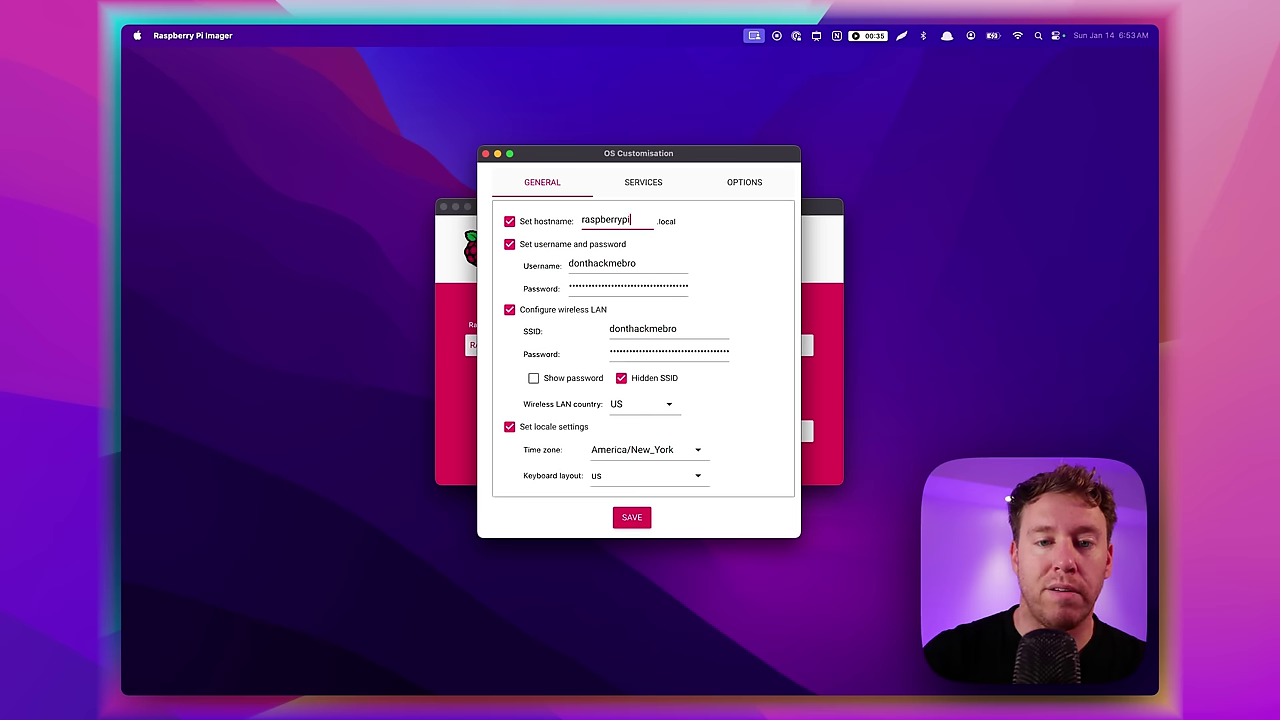
left_click(643, 182)
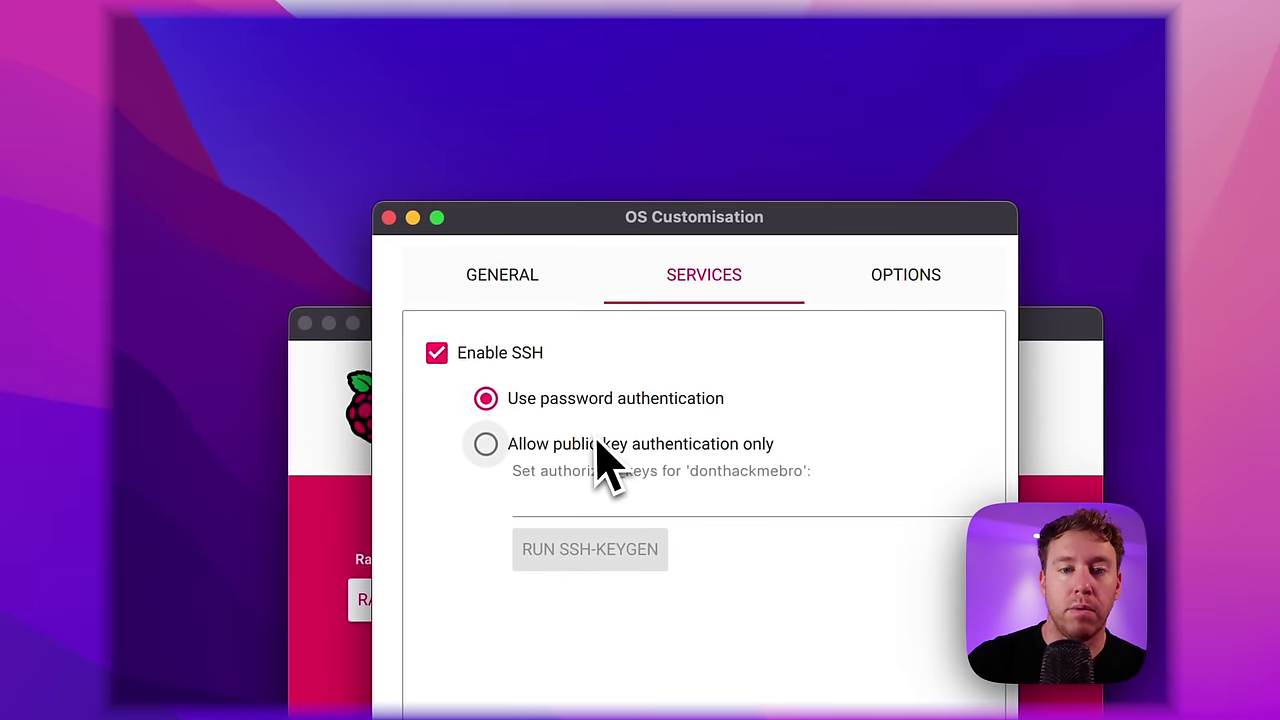
left_click(504, 292)
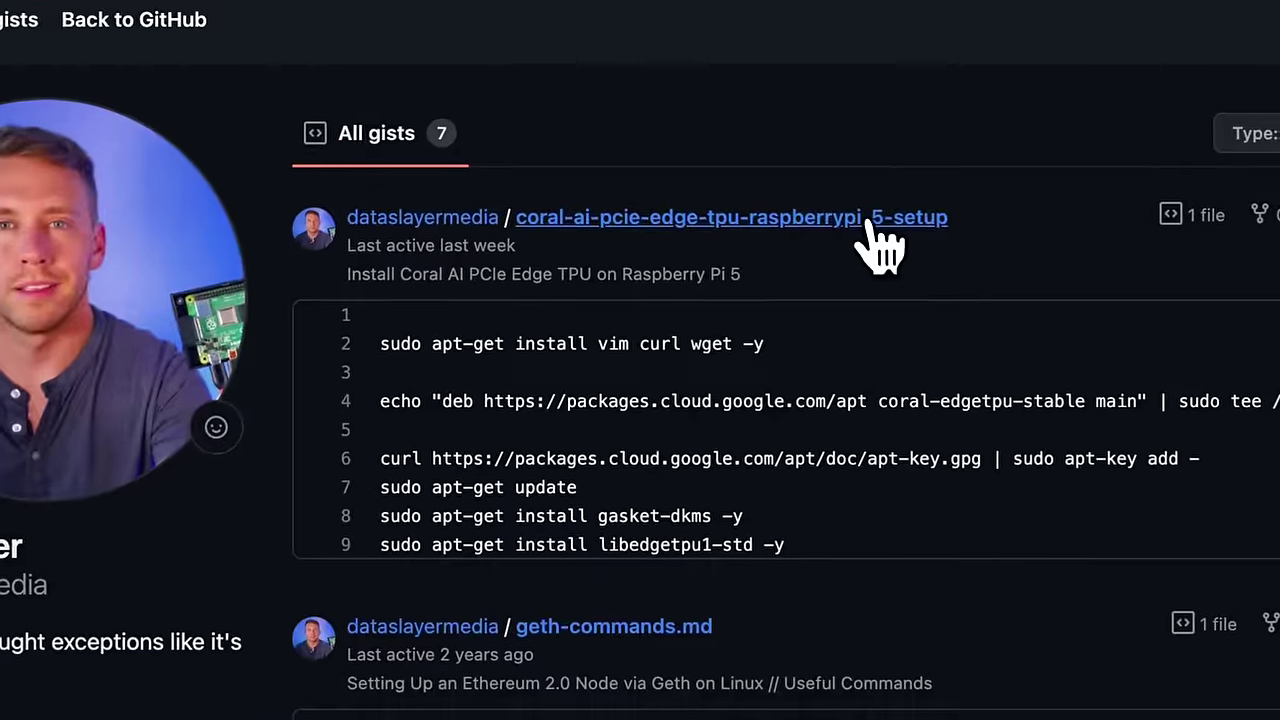
Step: Open the coral-ai-pcie-edge-tpu-raspberrypi-5-setup gist, switch to its Raw view and select the URL
left_click(713, 145)
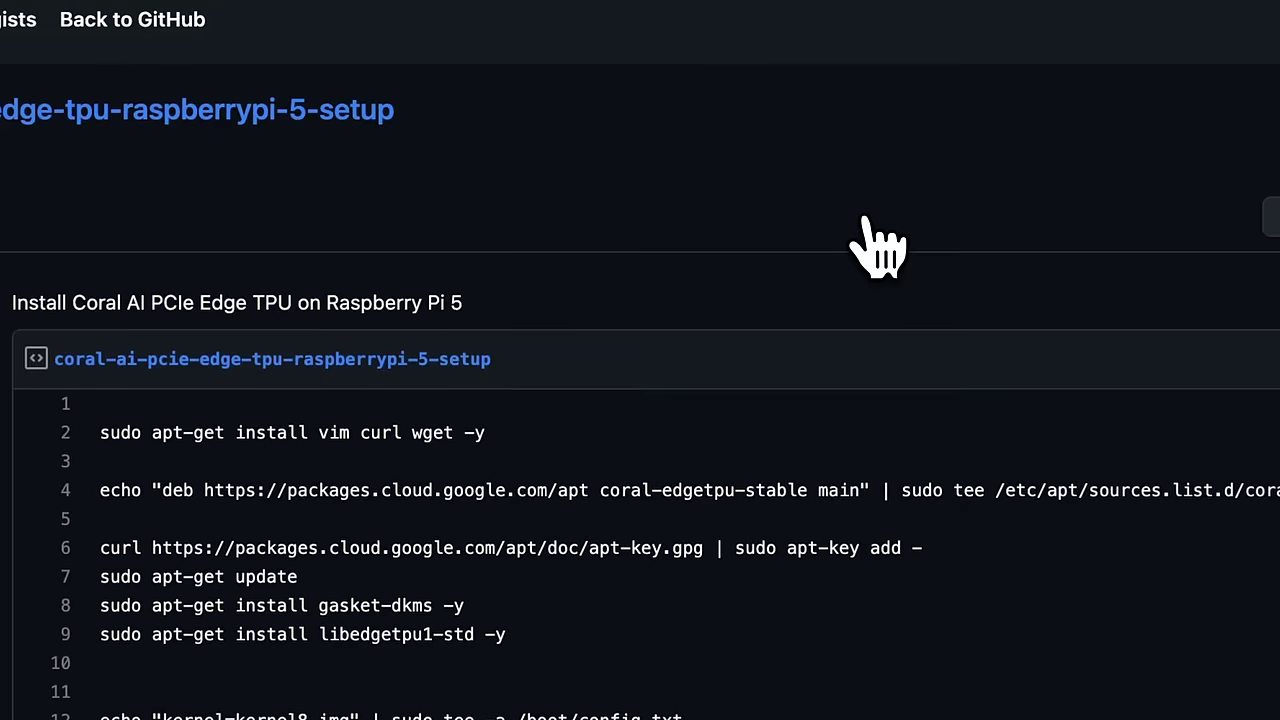
scroll(920, 490, "down", 3)
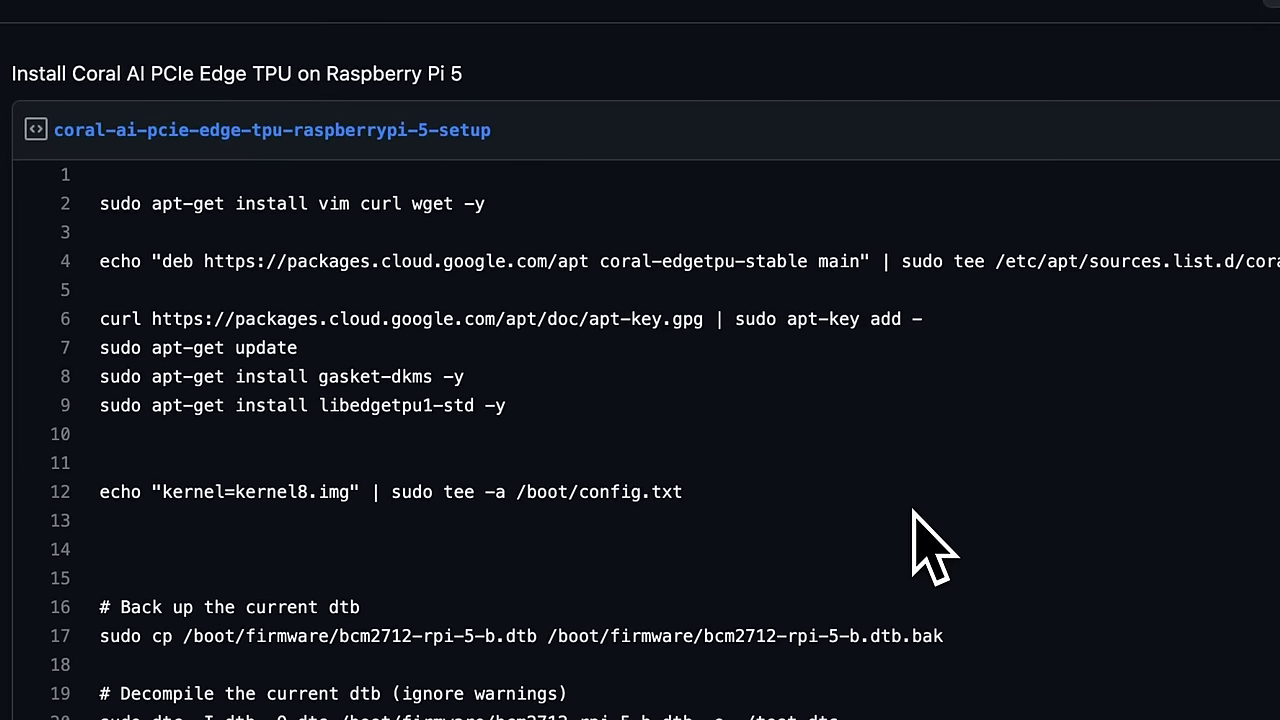
left_click_drag(62, 428, 40, 193)
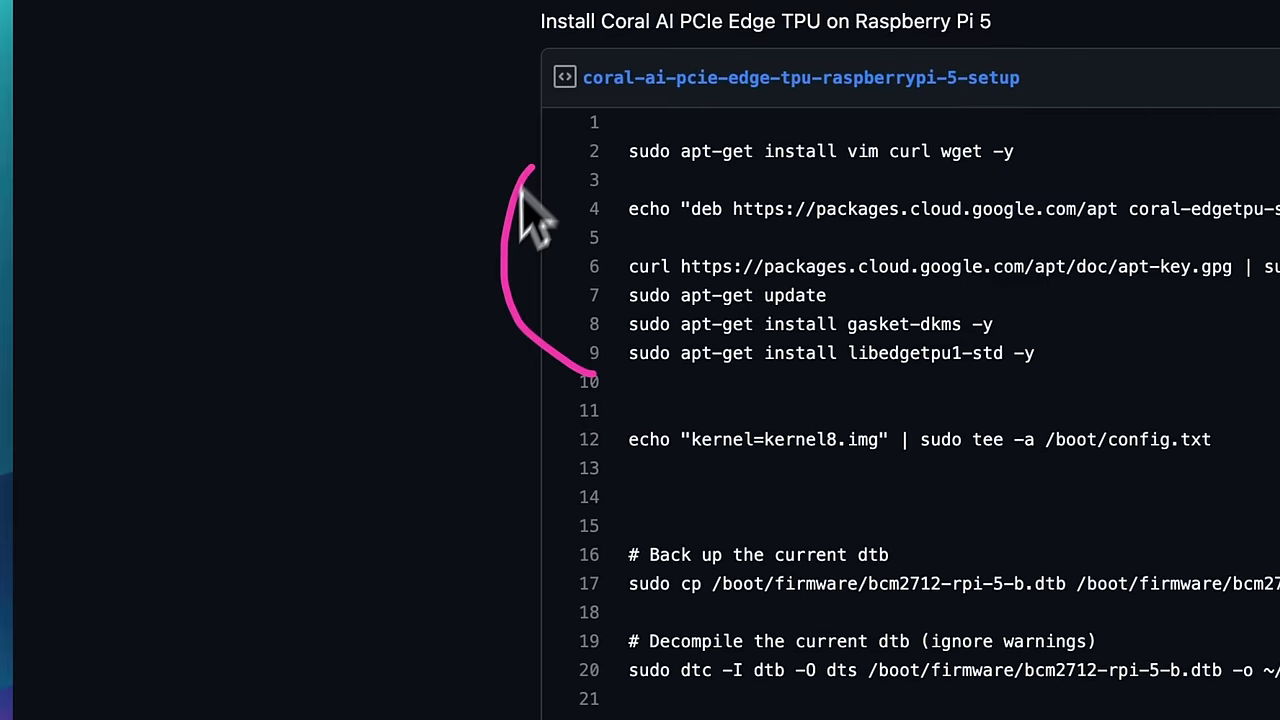
mouse_move(553, 494)
left_mouse_down()
mouse_move(523, 434)
mouse_move(583, 390)
left_mouse_up()
scroll(560, 491, "down", 6)
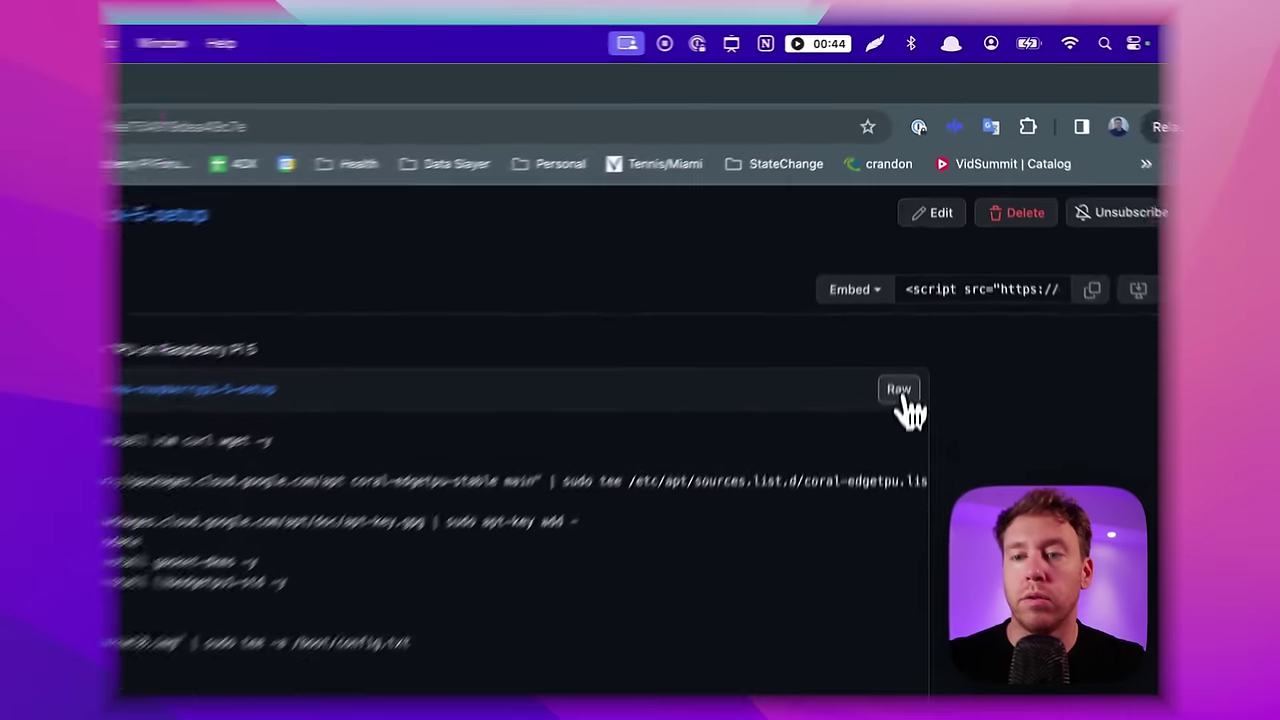
left_click(915, 241)
left_click(727, 86)
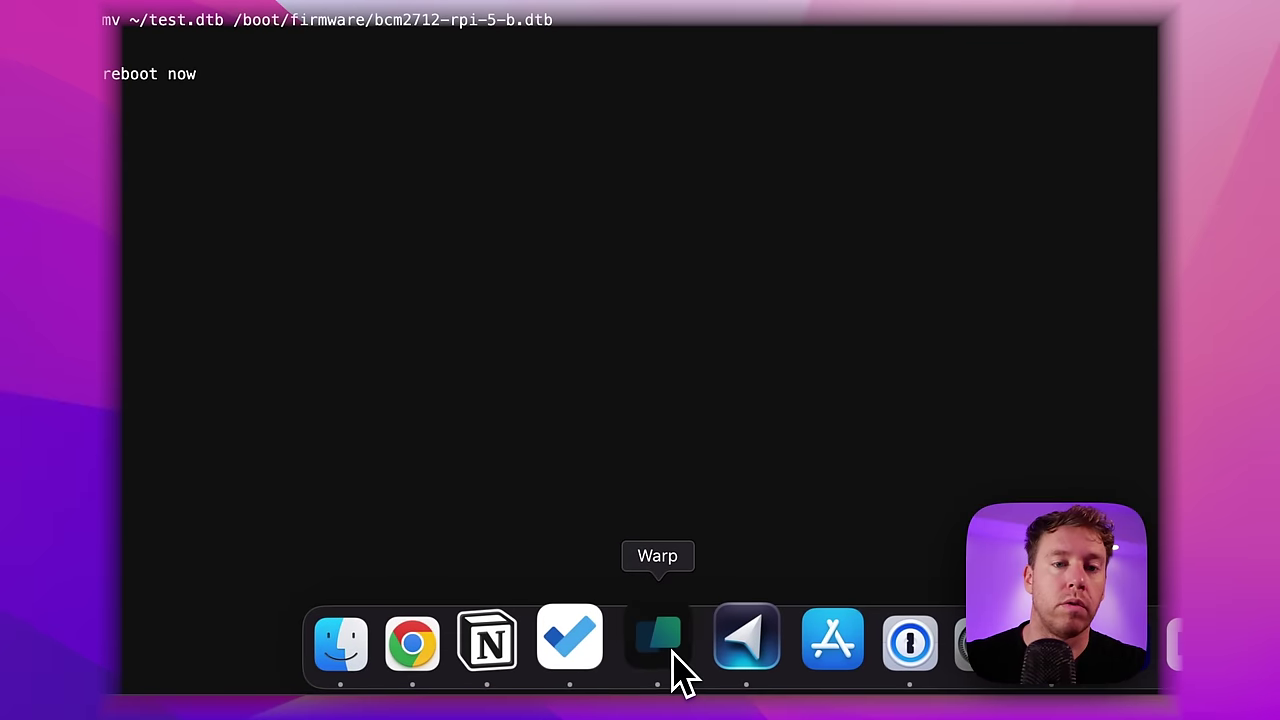
Step: On the Pi, run curl with the pasted raw gist URL piped into sh
left_click(673, 655)
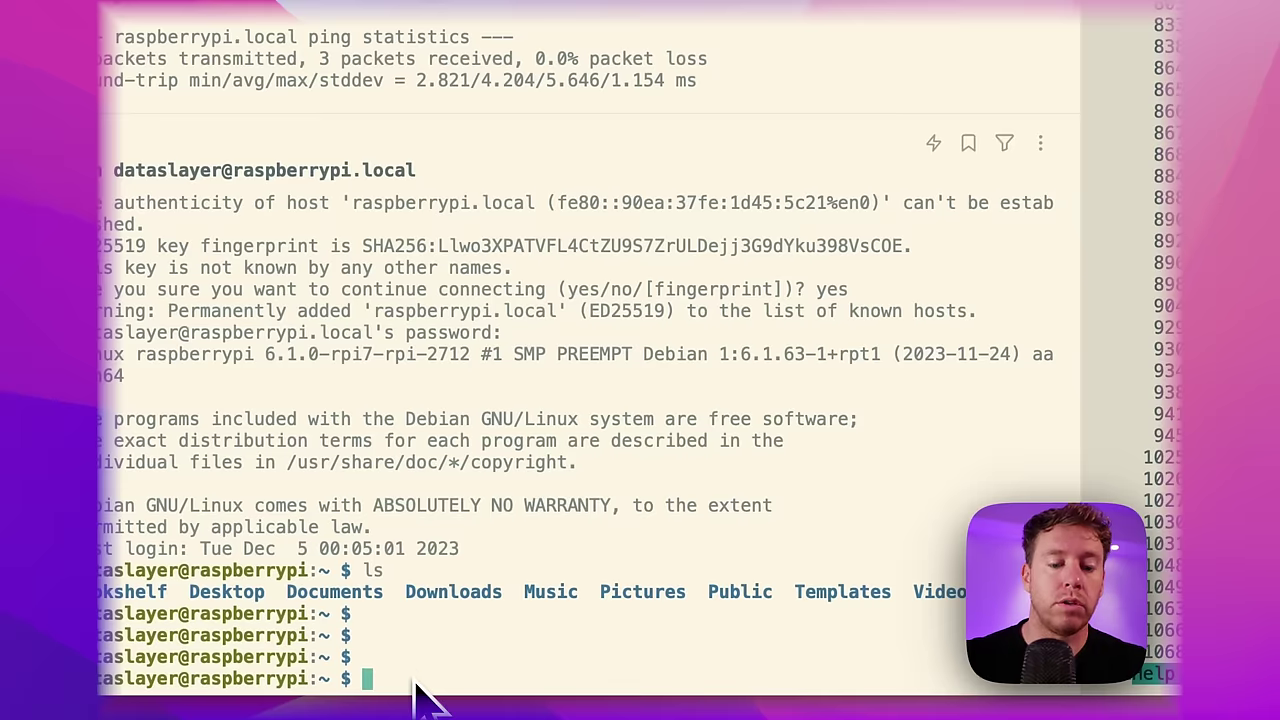
type("curl")
type("https://gist.githubusercontent.com/dataslayermedia/714ec5a9601249d9ee754919dea49c7e/raw/32d21f73bd1eb33854c2b059e94abe7767c3d7e/coral-ai-pcie-edge-tpu-raspberrypi-5-setup")
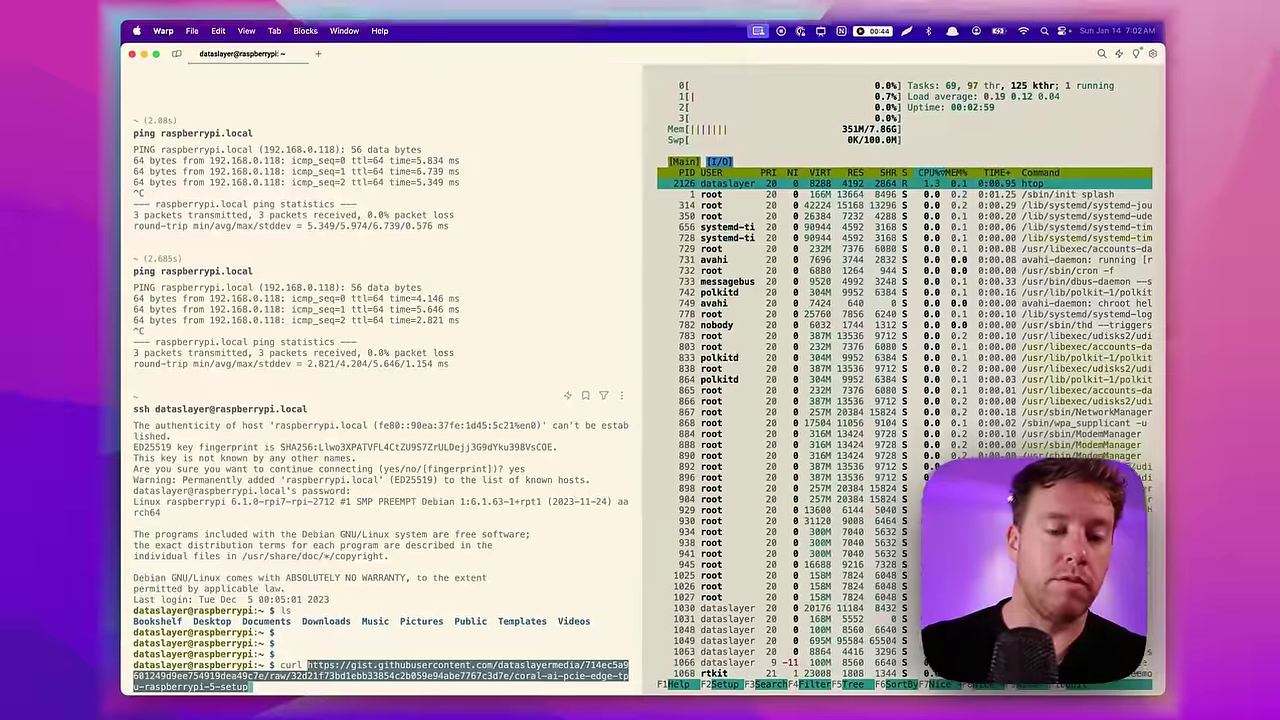
type("| sh")
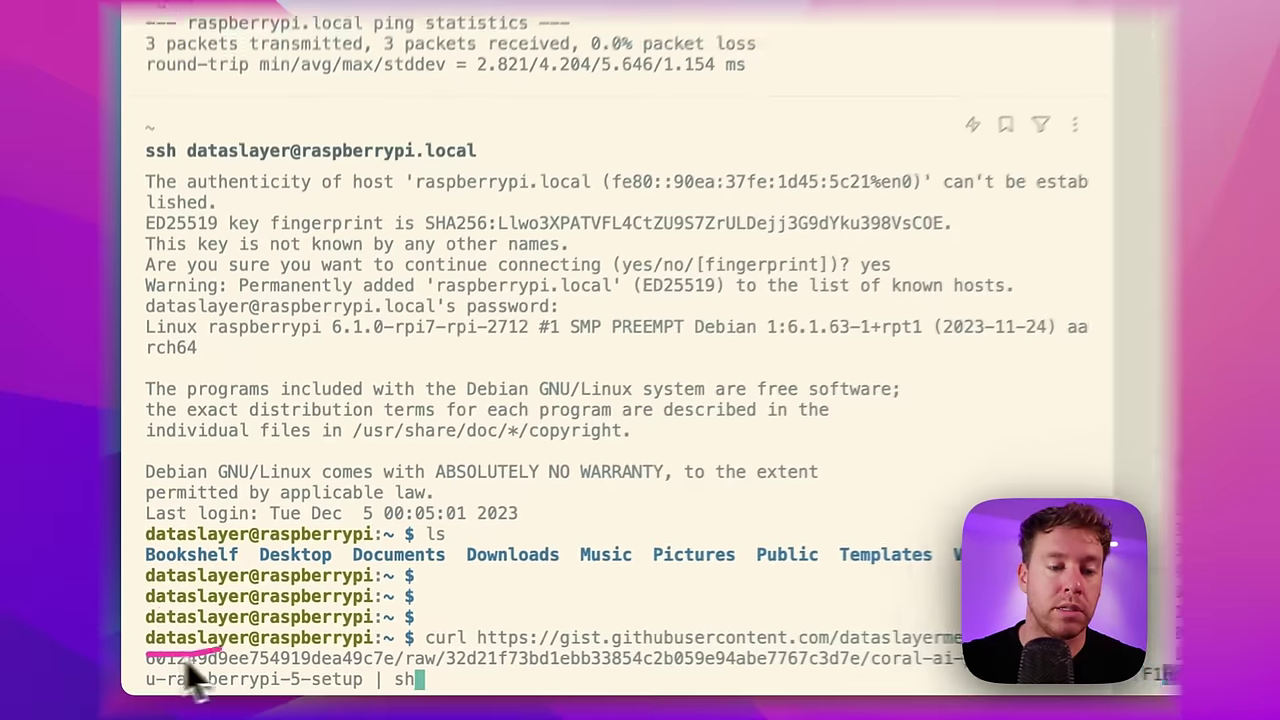
left_click_drag(160, 672, 160, 610)
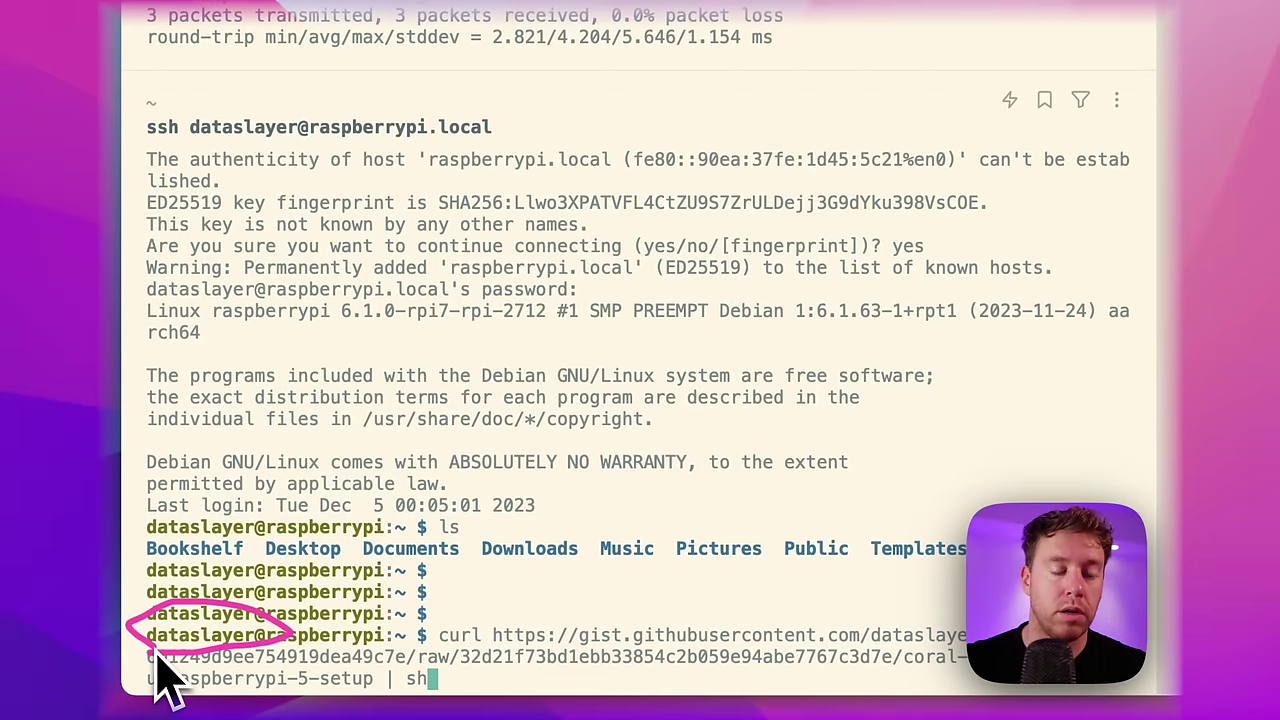
key("Escape")
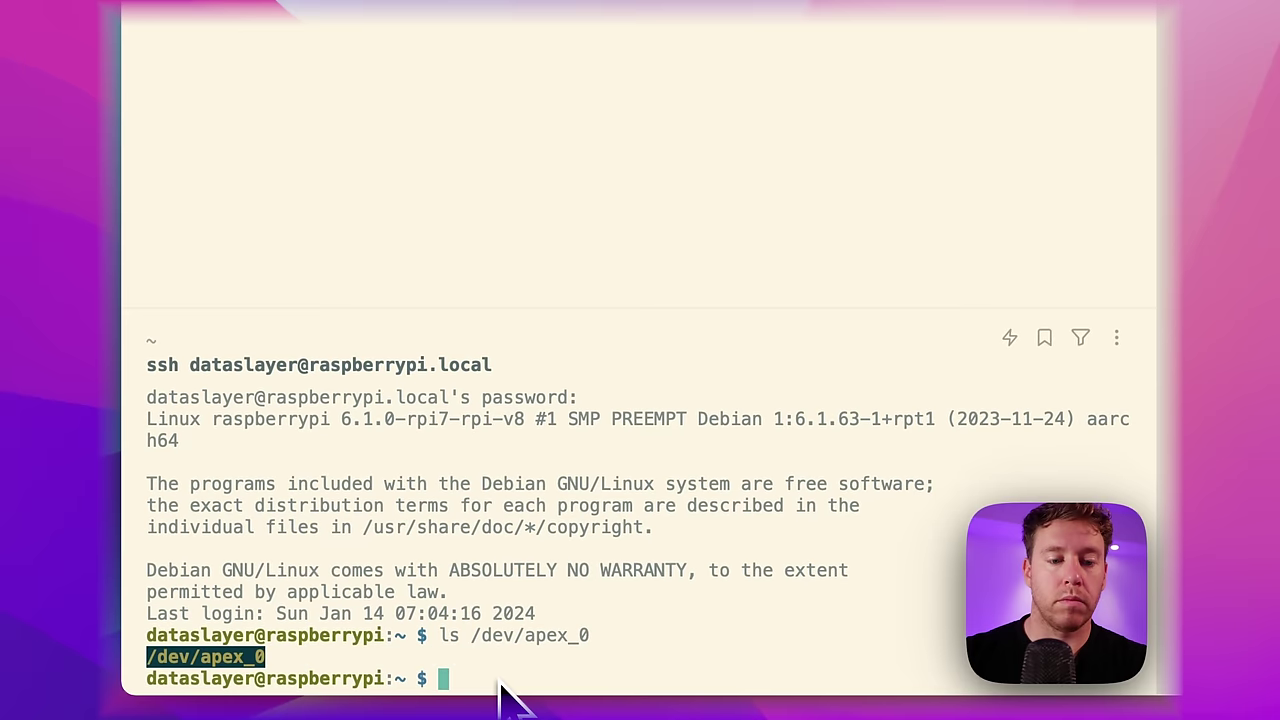
Step: Check that ls /dev/apex_0 lists the Coral device in the SSH session
mouse_move(300, 685)
left_mouse_down()
mouse_move(186, 606)
mouse_move(165, 700)
left_mouse_up()
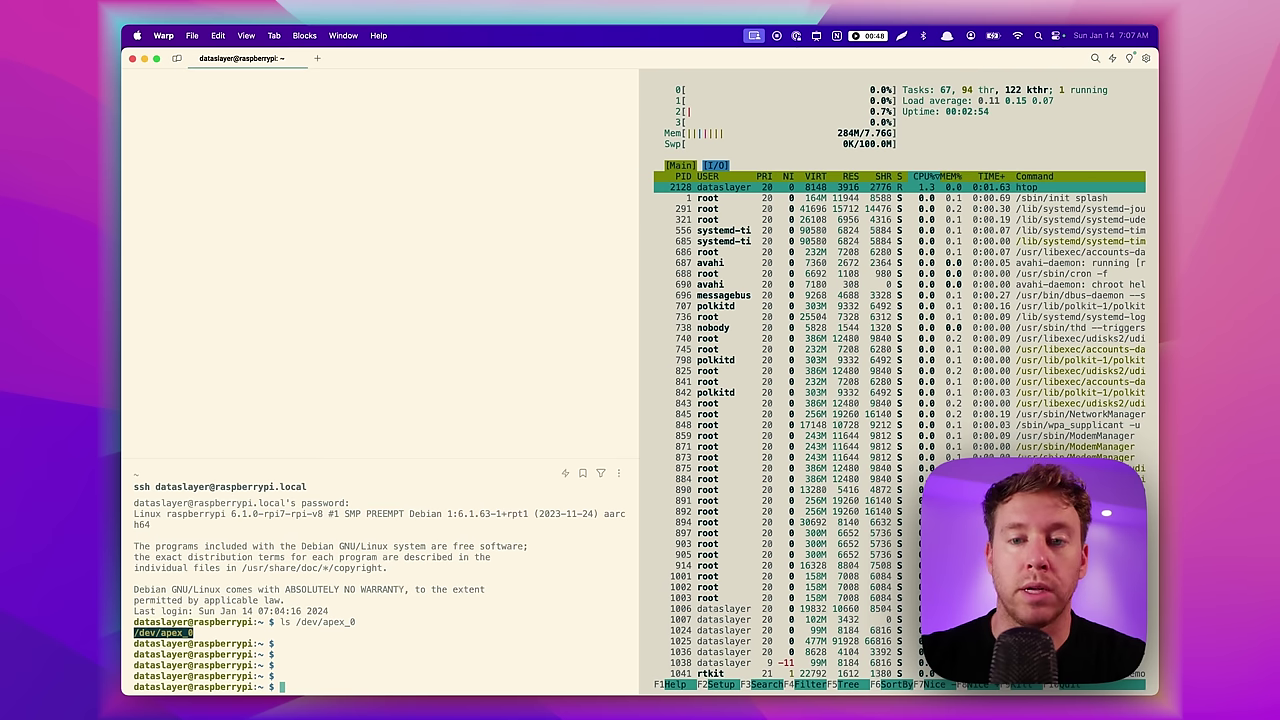
Step: List the home directory, create a debian10 folder and move into it
type("ls")
key("Return")
type("mkdi")
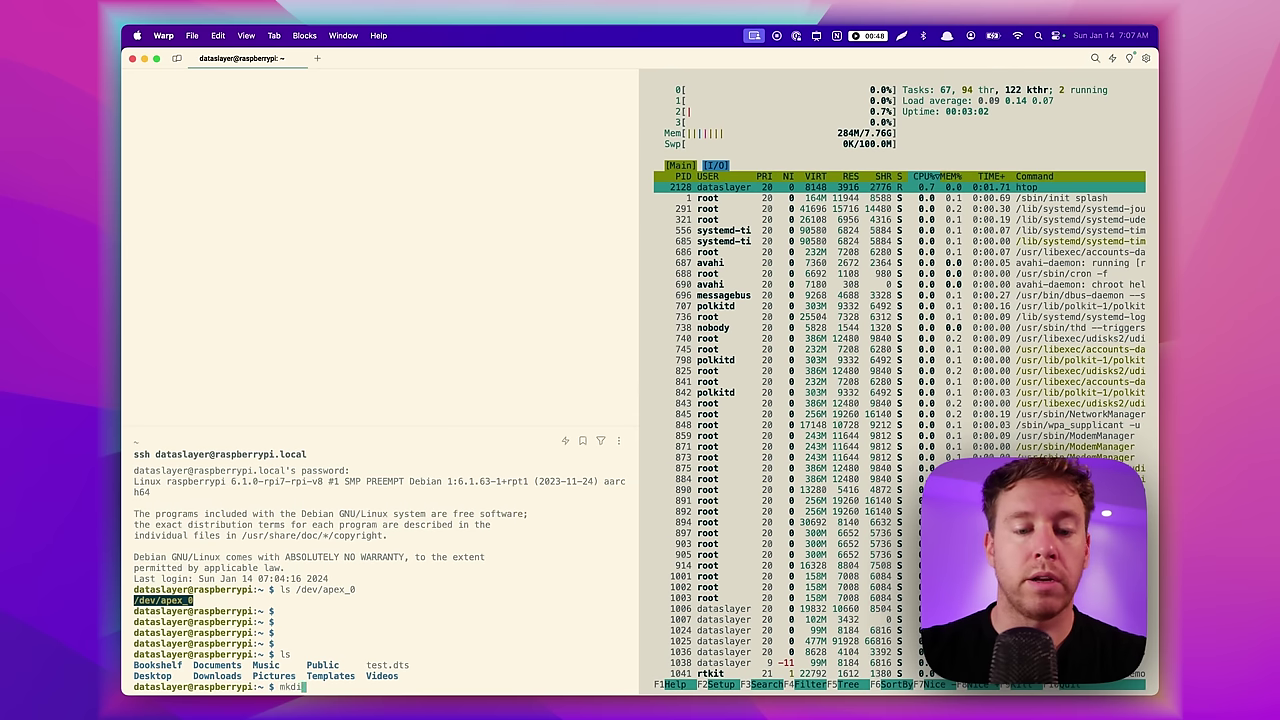
type("r")
type(" debian10")
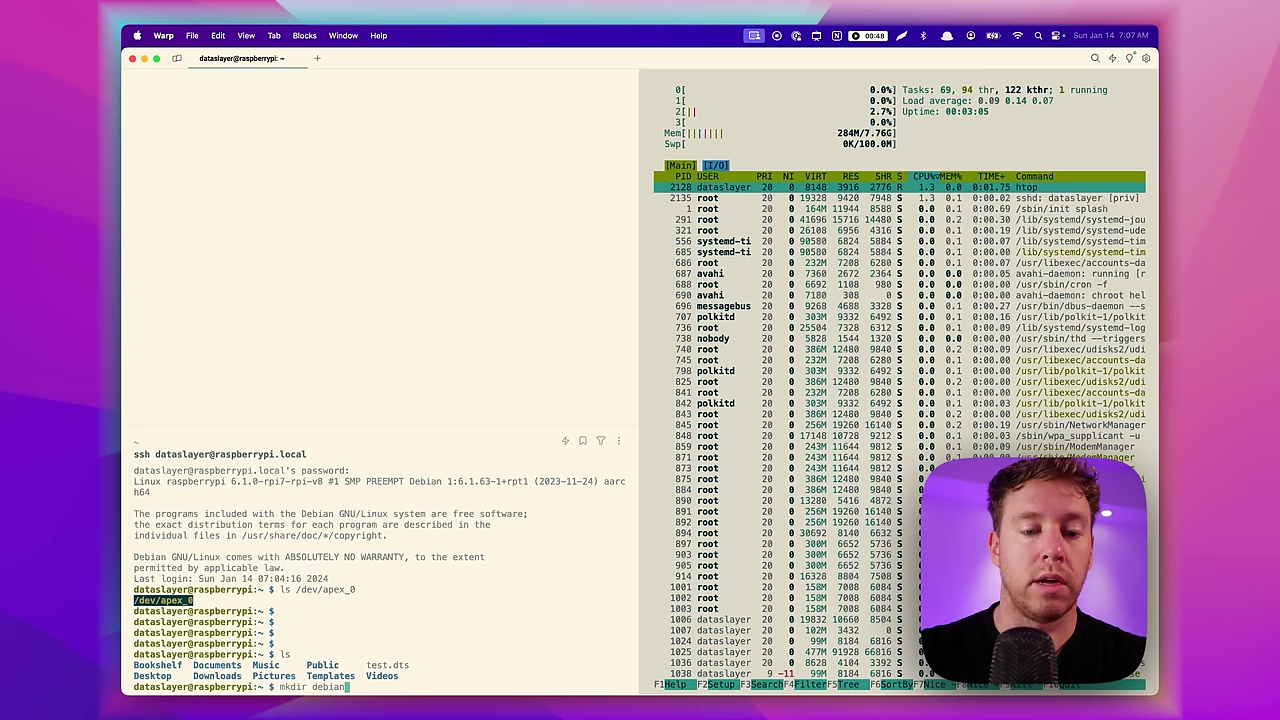
key("Return")
type("cd debian10/")
key("Return")
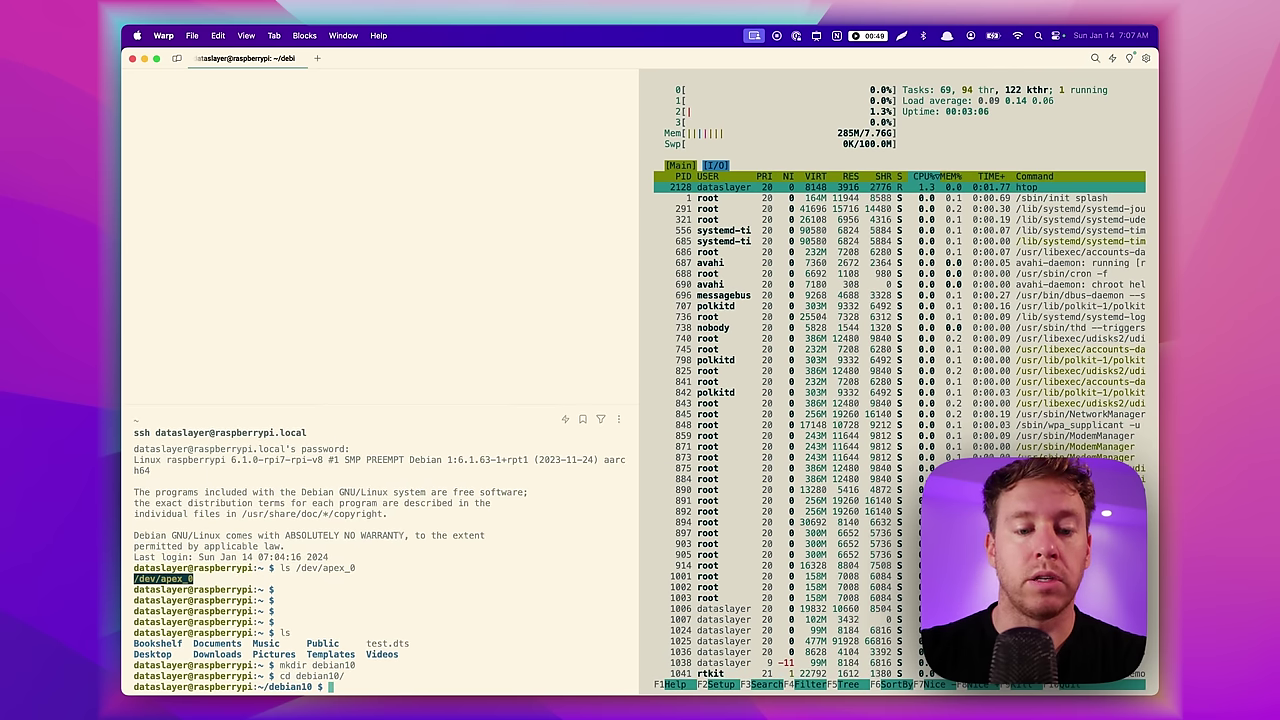
Step: Paste the debian:10 edgetpu-examples Dockerfile contents into a new Dockerfile in vim and save it
type("vim Docke")
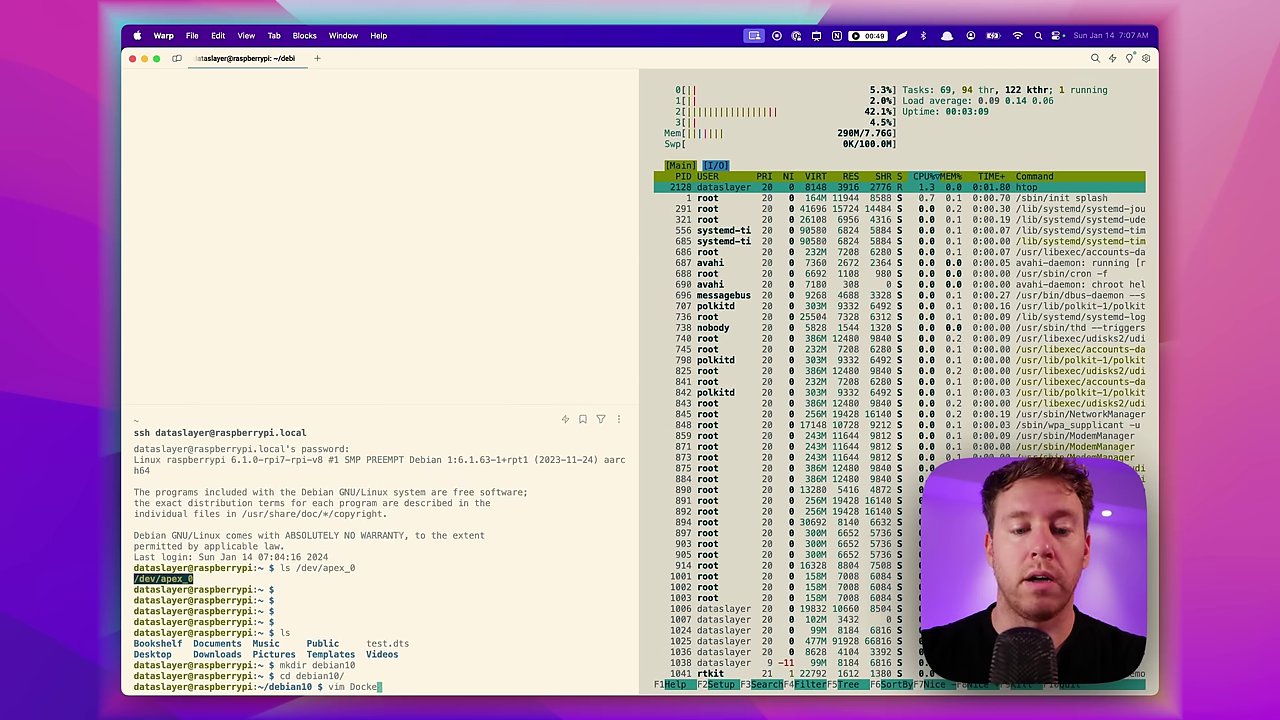
type("rfile")
key("Return")
key("i")
key("Return")
key("Return")
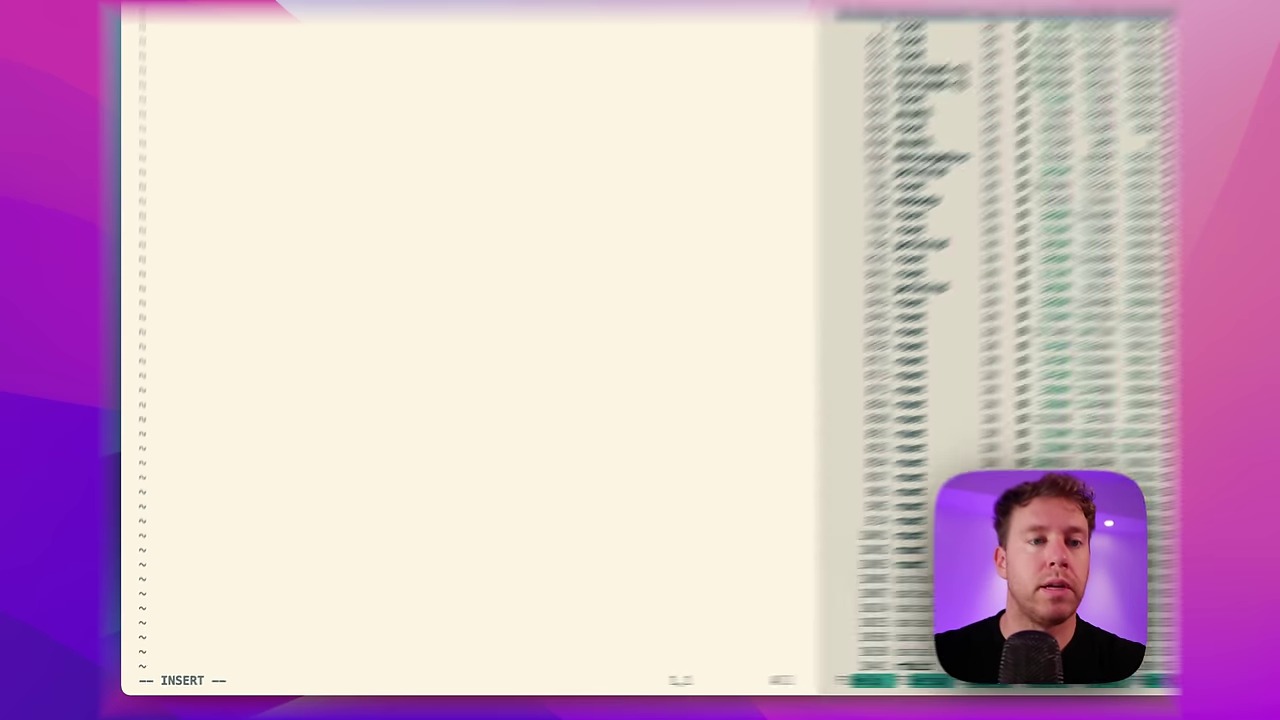
type("FROM debian:10  WORKDIR /home ENV HOME /home RUN cd ~ RUN apt-get update RUN apt-get install -y git nano python3-pip python-dev pkg-config wget usbutils curl  RUN echo \"deb https://packages.cloud.google.com/apt coral-edgetpu-stable main\" \\ | tee /etc/apt/sources.list.d/coral-edgetpu.list RUN curl https://packages.cloud.google.com/apt/doc/apt-key.gpg | apt-key add - RUN apt-get update RUN apt-get install -y edgetpu-examples")
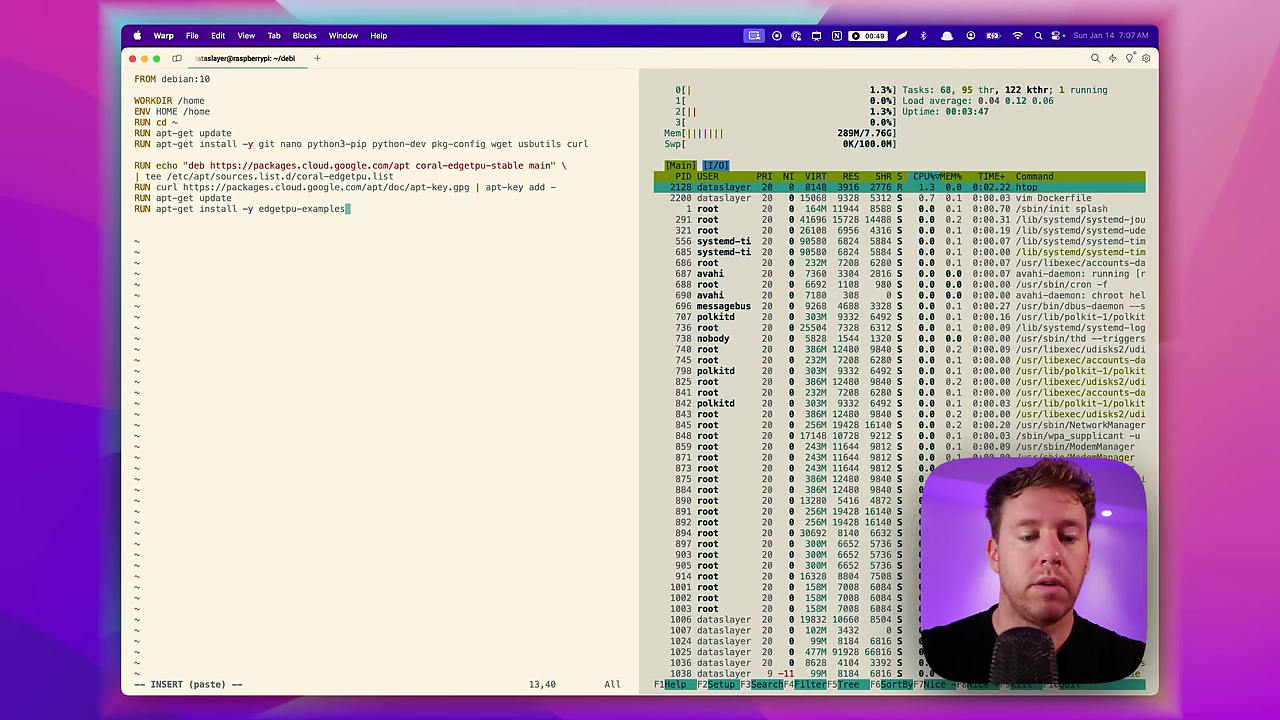
key("Escape")
type(":wq")
key("Return")
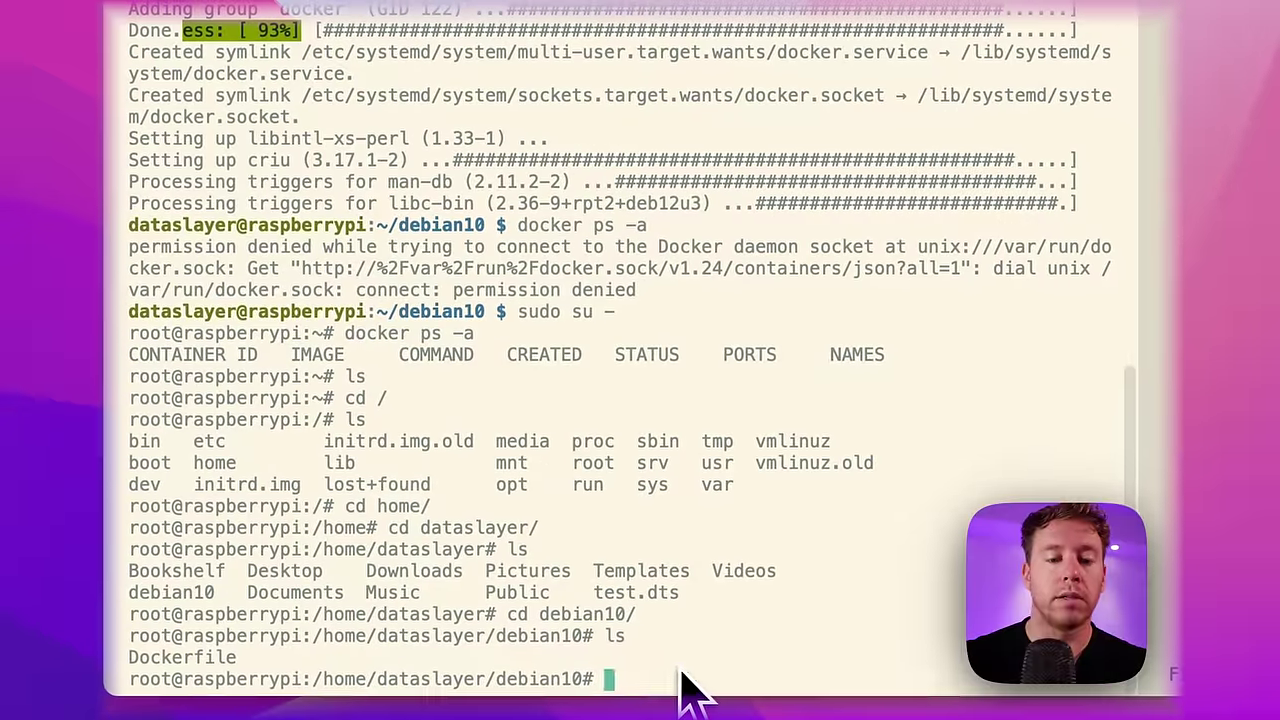
Step: Run sudo docker build -t "coral" . and follow the build to completion
type("sudo docker build -t \"coral\" .")
key("Return")
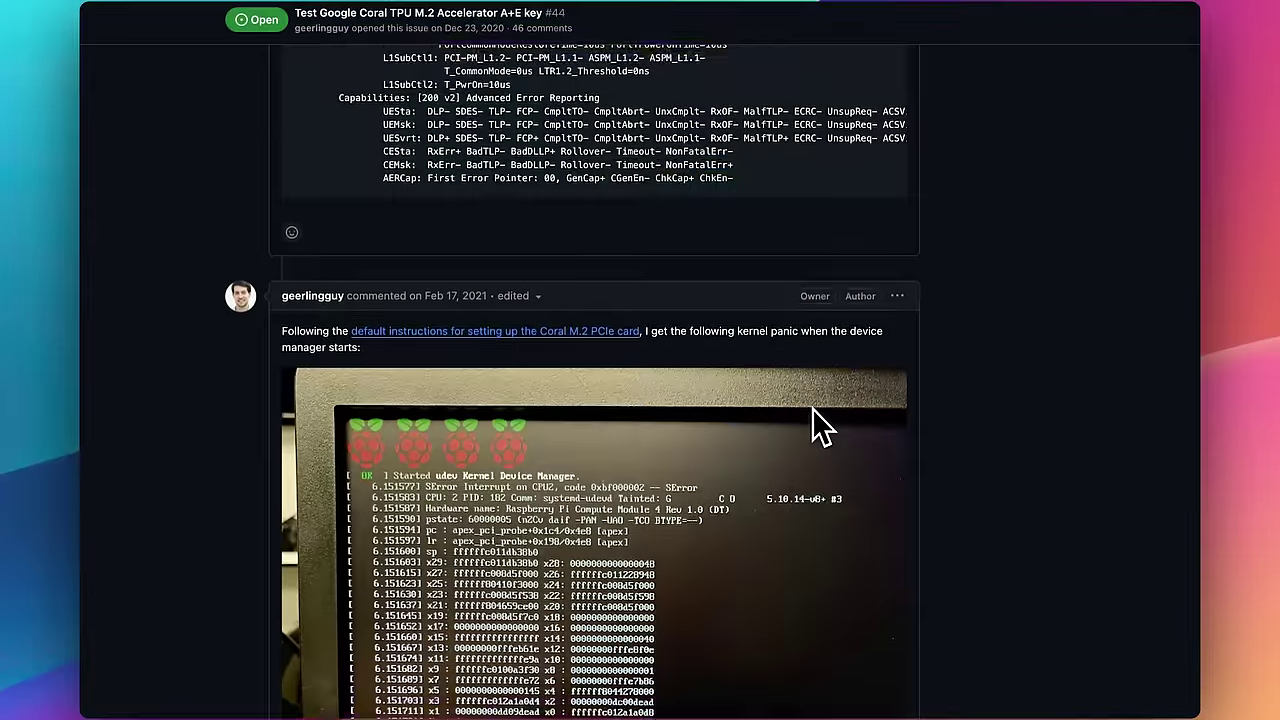
scroll(812, 408, "down", 1)
scroll(812, 408, "down", 5)
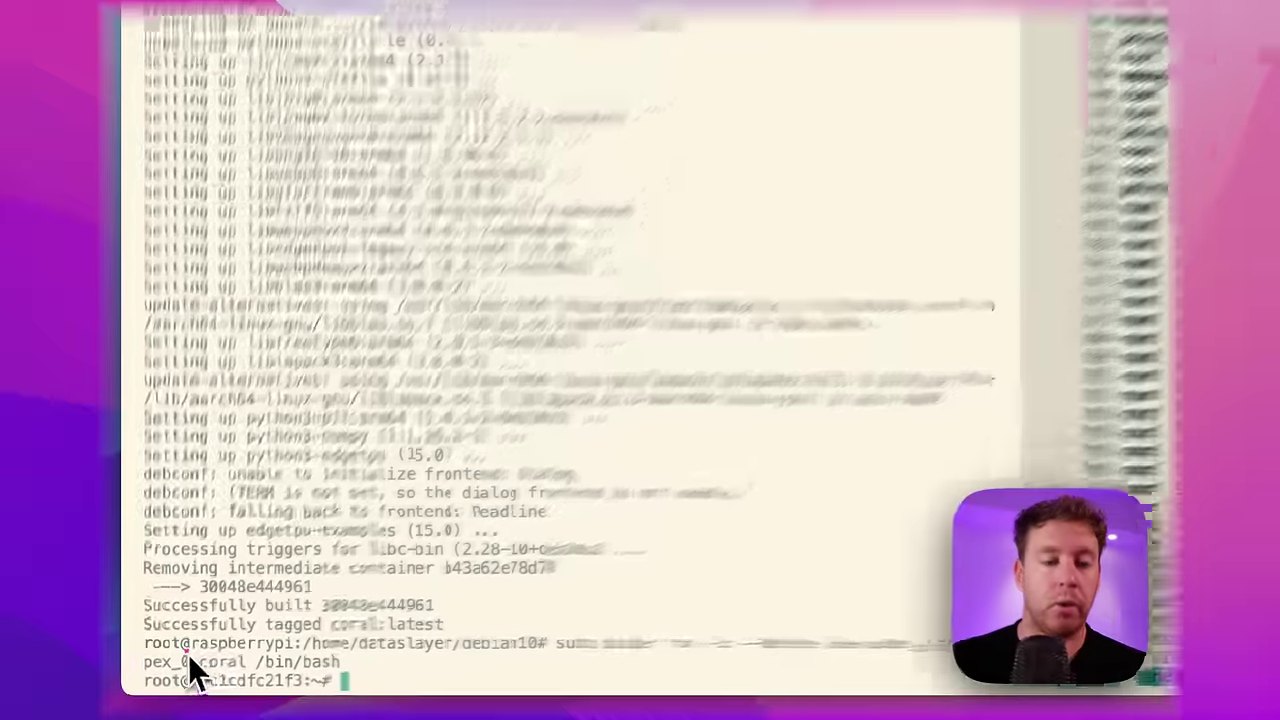
Step: List the coral container's home directory, then its root directory
left_click_drag(156, 670, 290, 687)
type("ls")
key("Return")
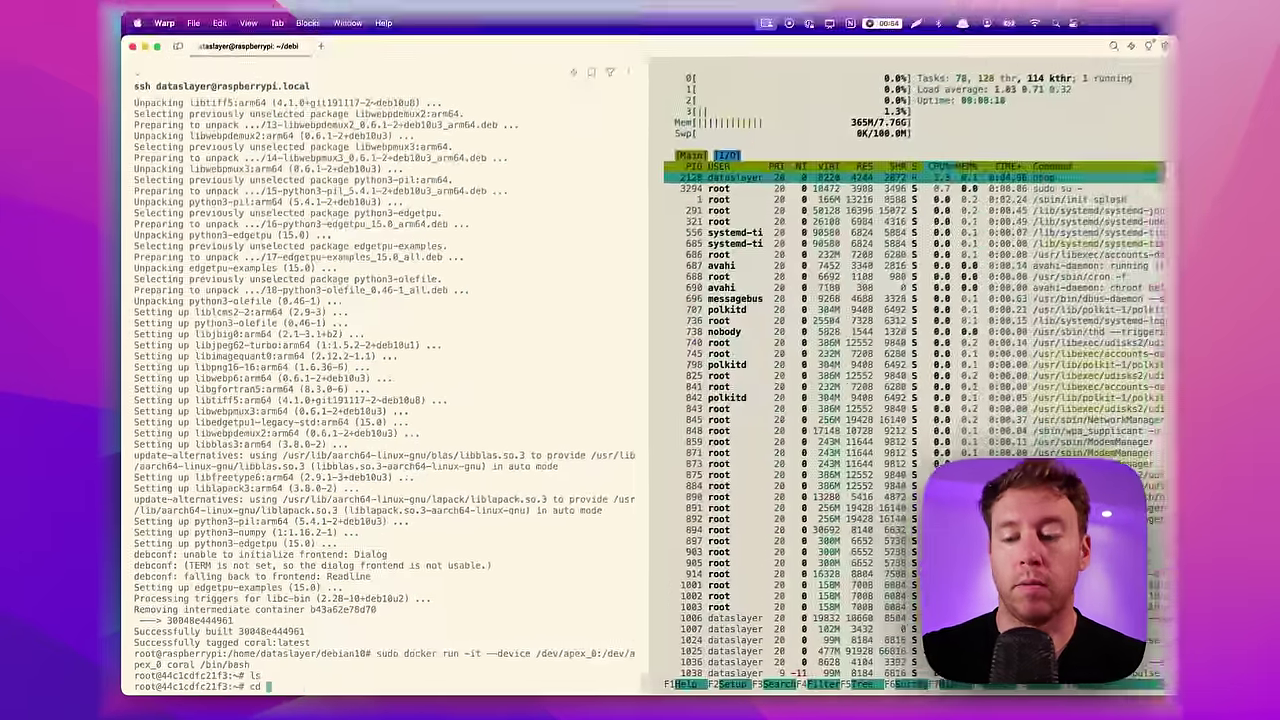
type("cd /")
key("Return")
type("ls")
key("Return")
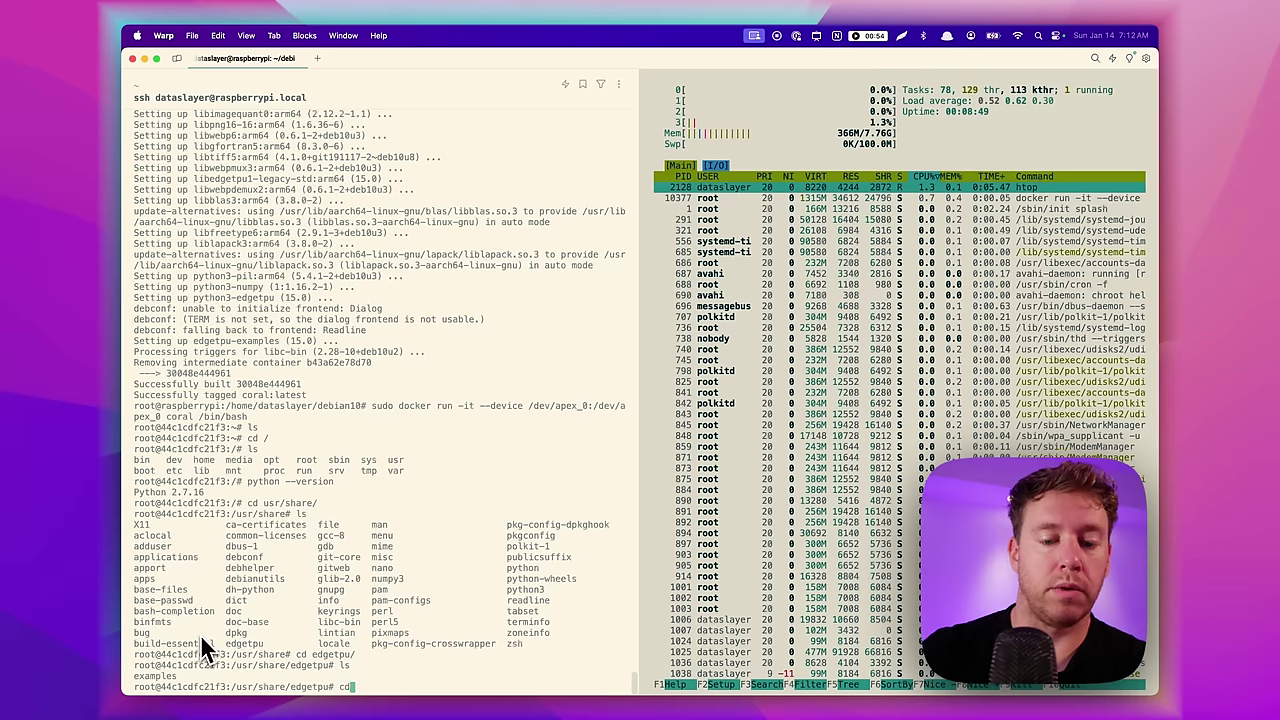
Step: Enter the examples folder under /usr/share/edgetpu and list the Edge TPU example scripts
type("e")
key("Tab")
key("Return")
type("ls")
key("Return")
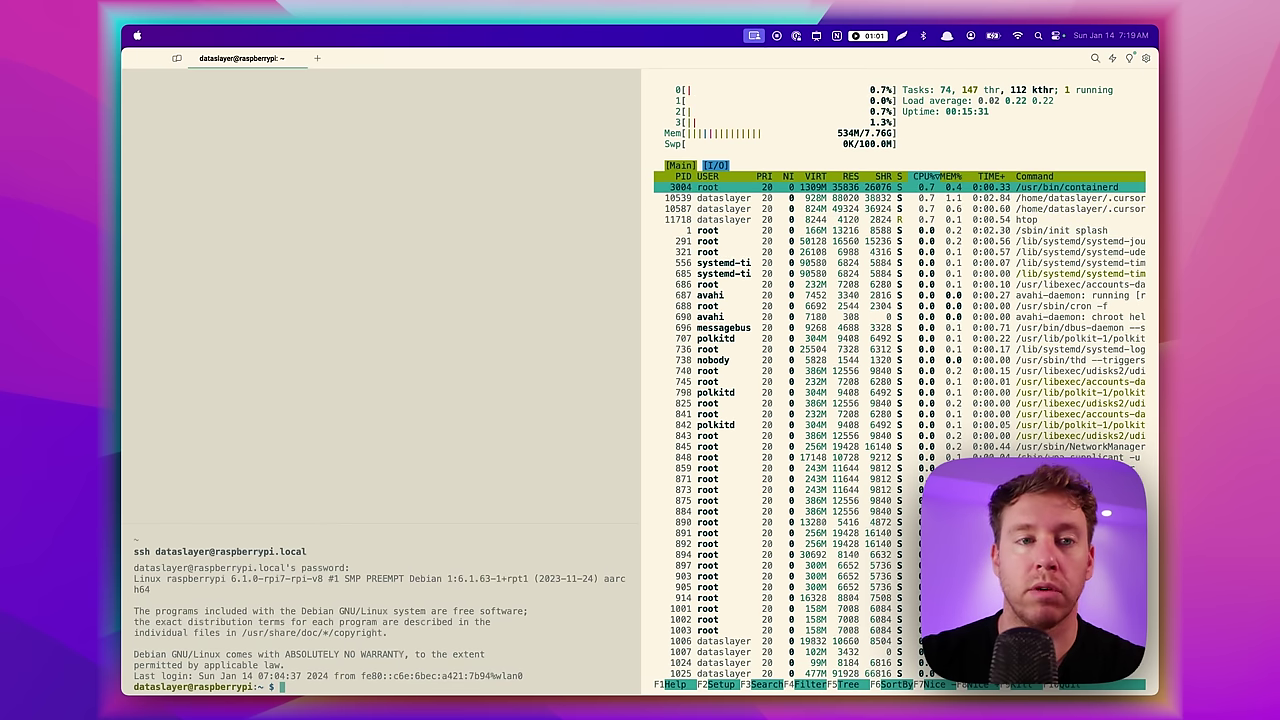
Step: Install mosquitto and mosquitto-clients, then add allow_anonymous true and listener 1883 to mosquitto.conf
type("sudo apt install mosquitto mosquitto-clients")
key("Return")
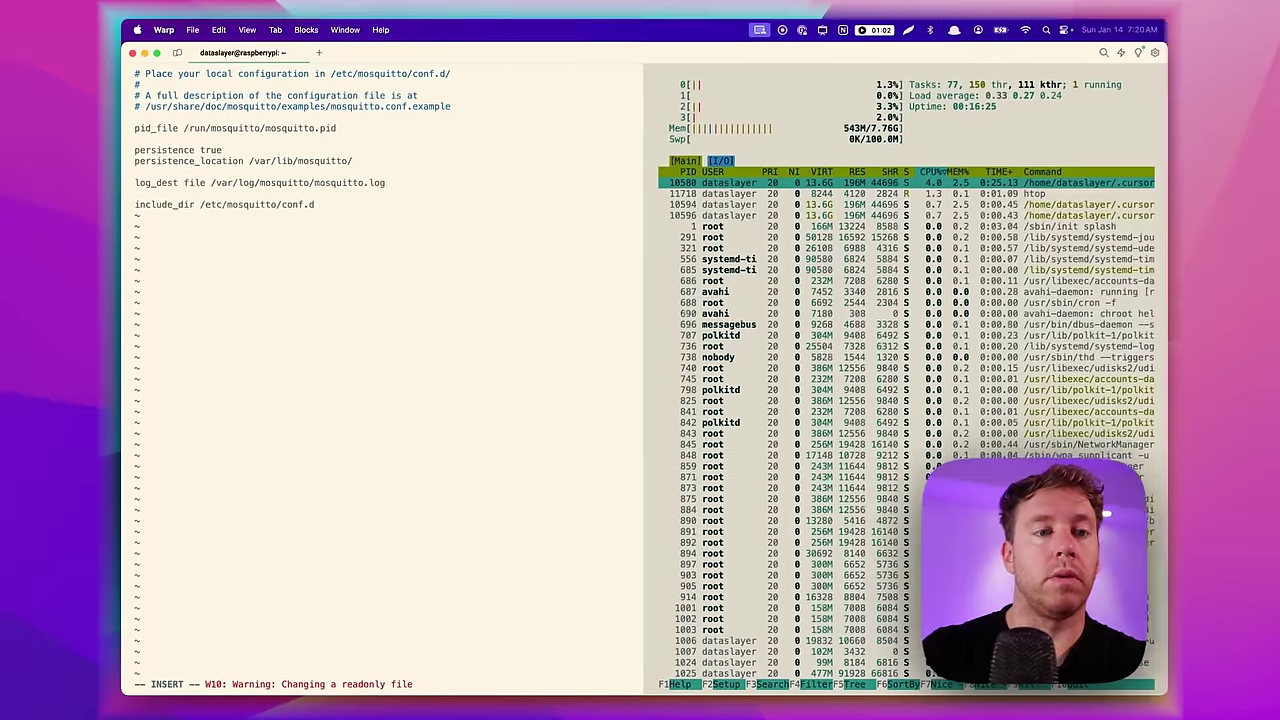
key("Return")
key("Return")
key("Return")
key("Up")
key("Up")
key("Up")
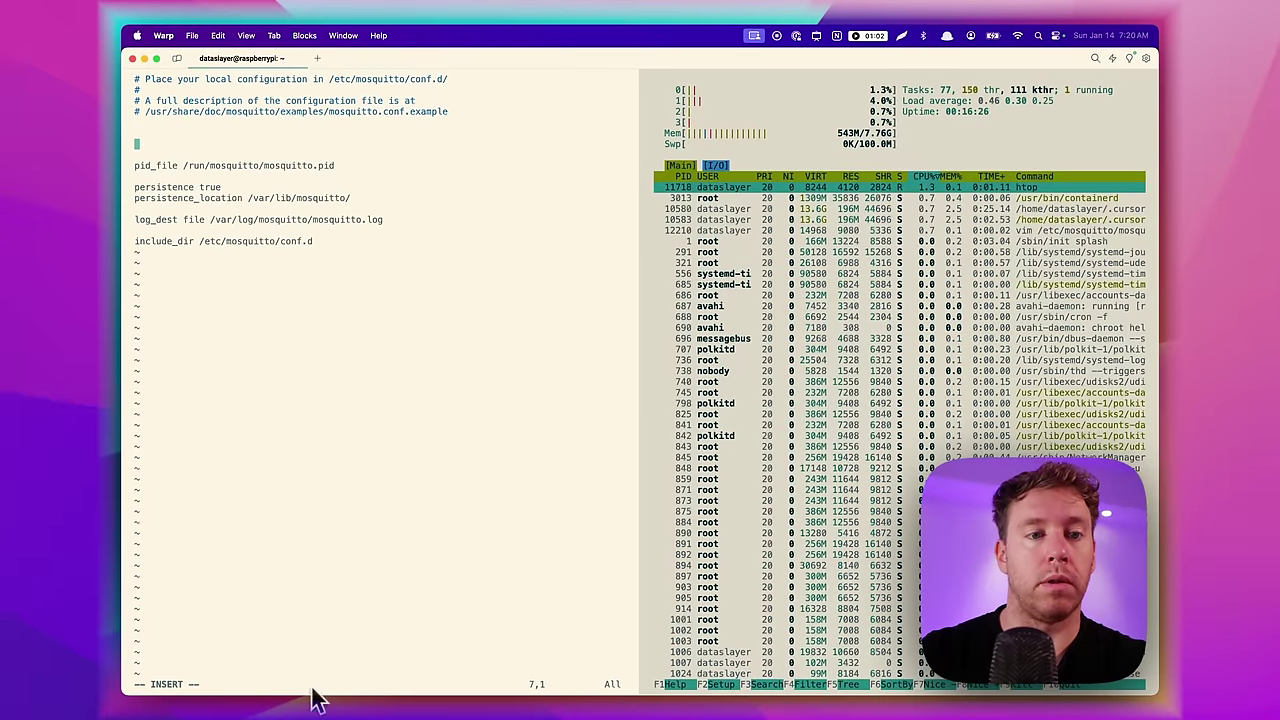
type("allow_anonymous true listener 1883")
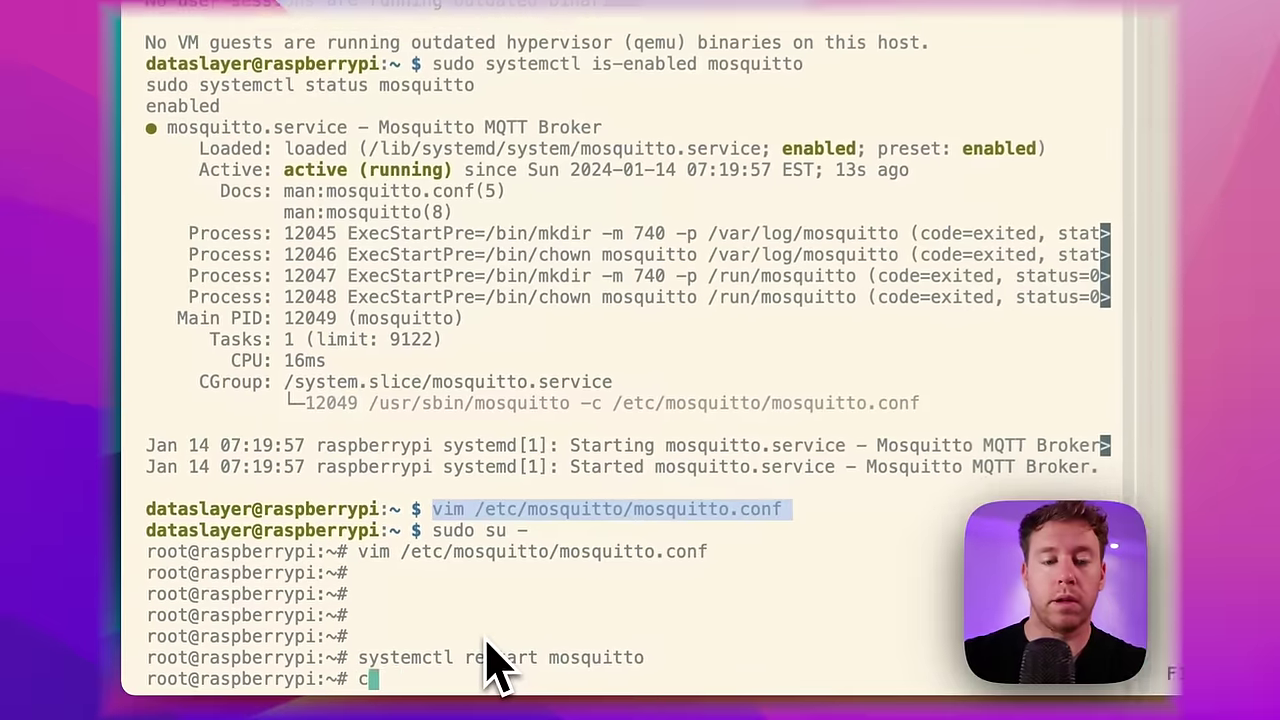
Step: Move to the root directory and list its contents
type("d /")
key("Return")
type("ls")
key("Return")
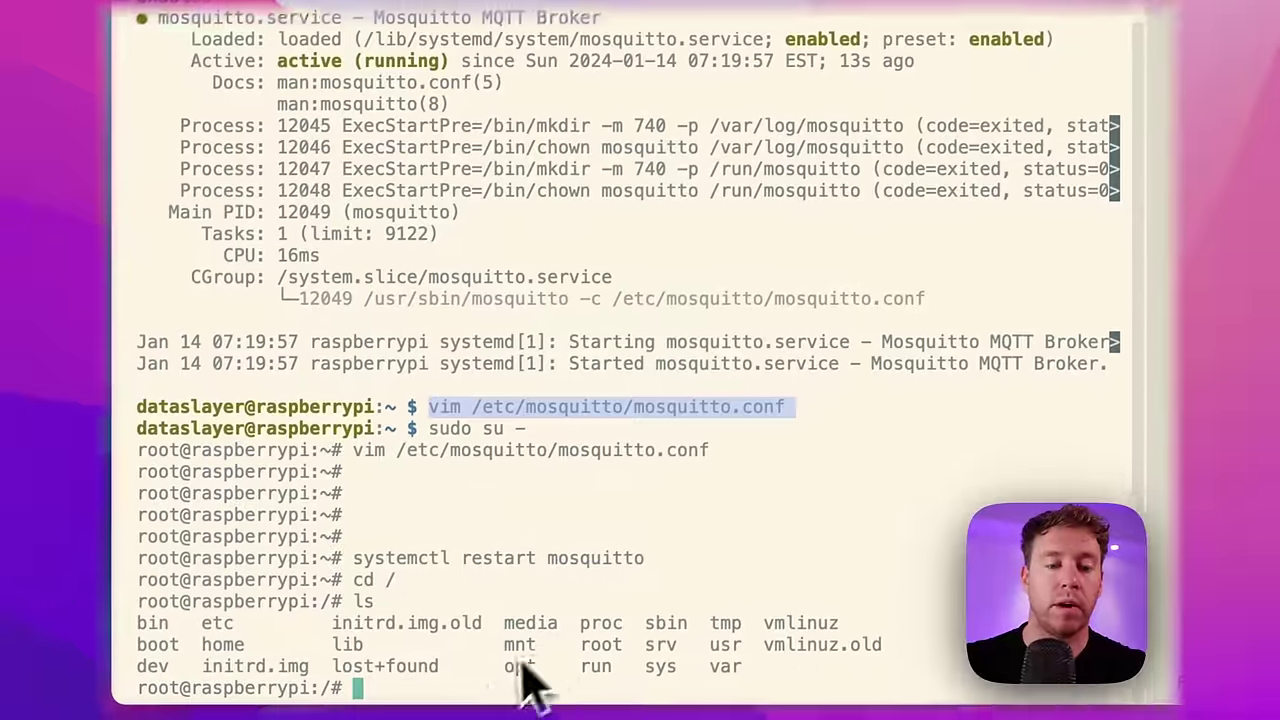
Step: Create /frigate with an empty config.yml, confirm it with ls, and start a vim command for it
type("cd / mkdir frigate cd /frigate touch config.yml")
type("ls")
key("Return")
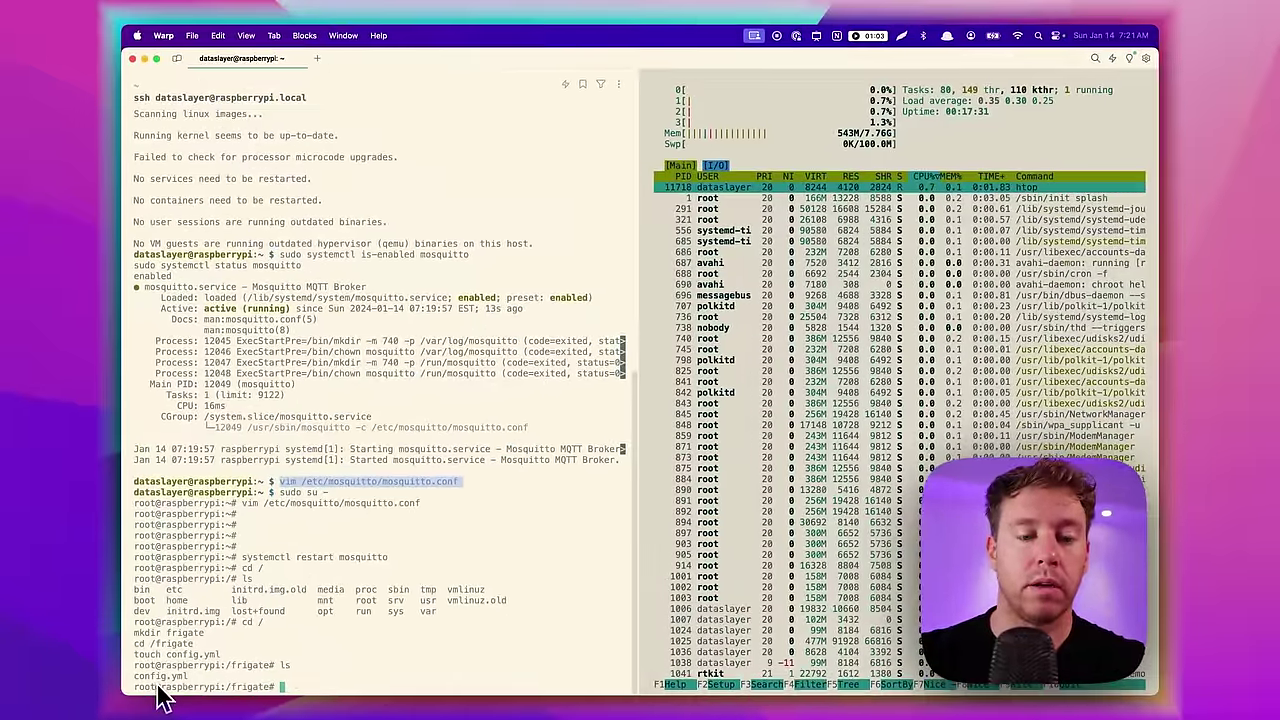
type("vim config.yml")
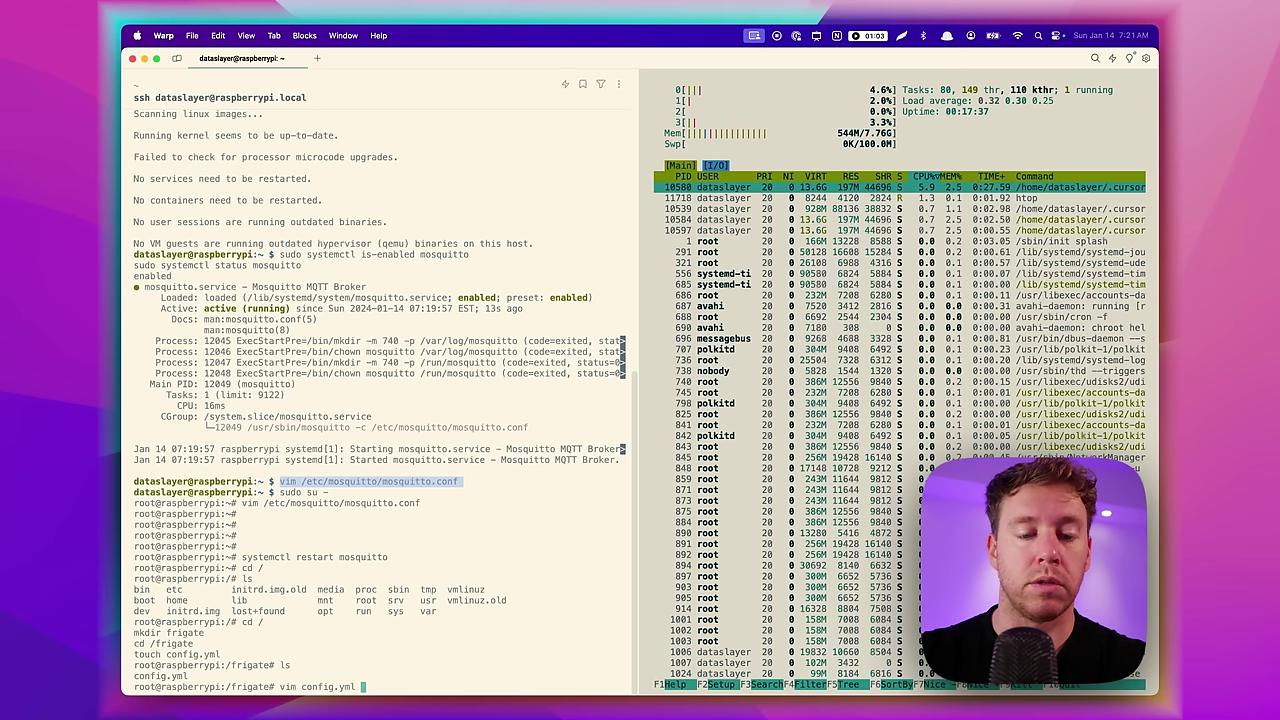
Step: Open config.yml in vim insert mode and paste the full Frigate configuration
key("Return")
key("i")
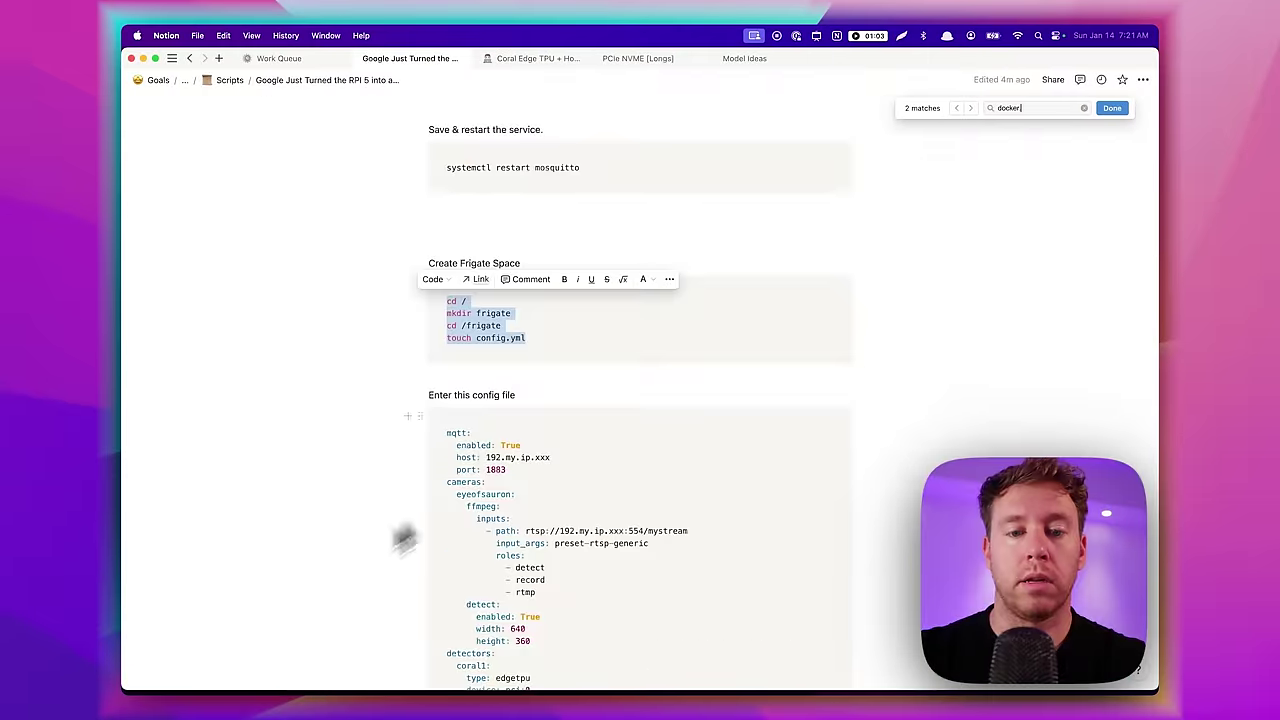
scroll(403, 534, "down", 4)
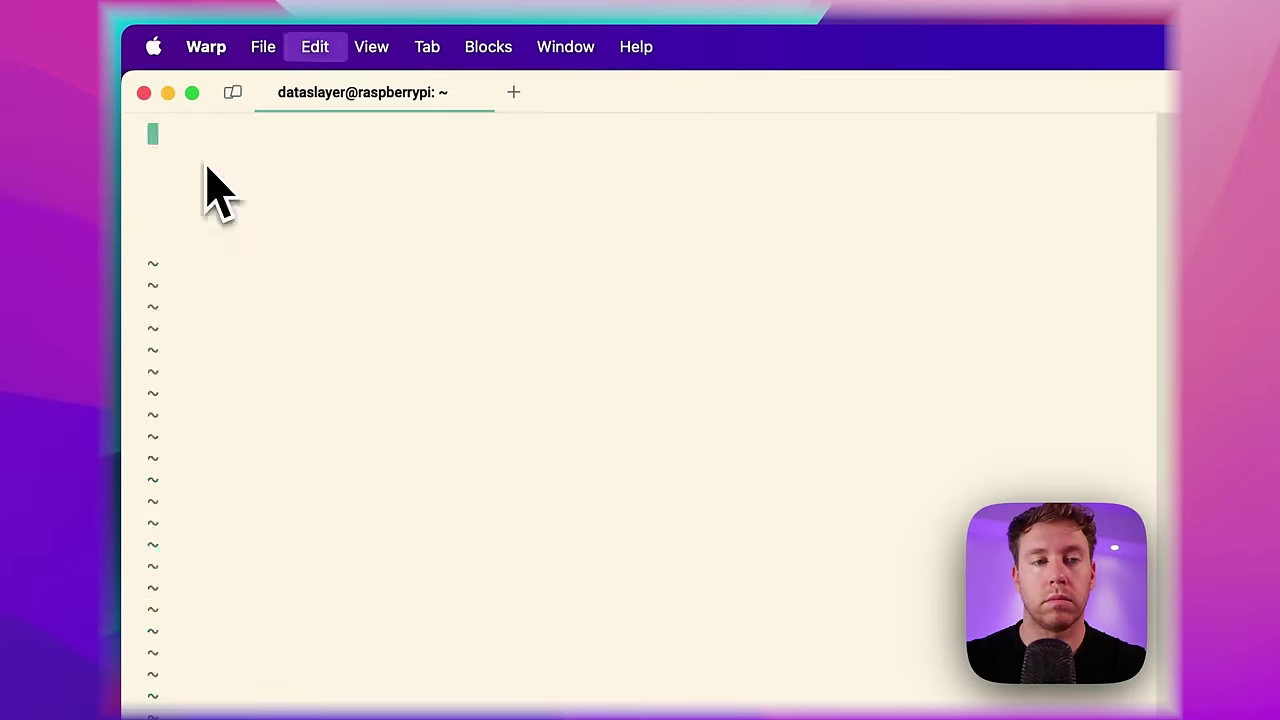
key("super+v")
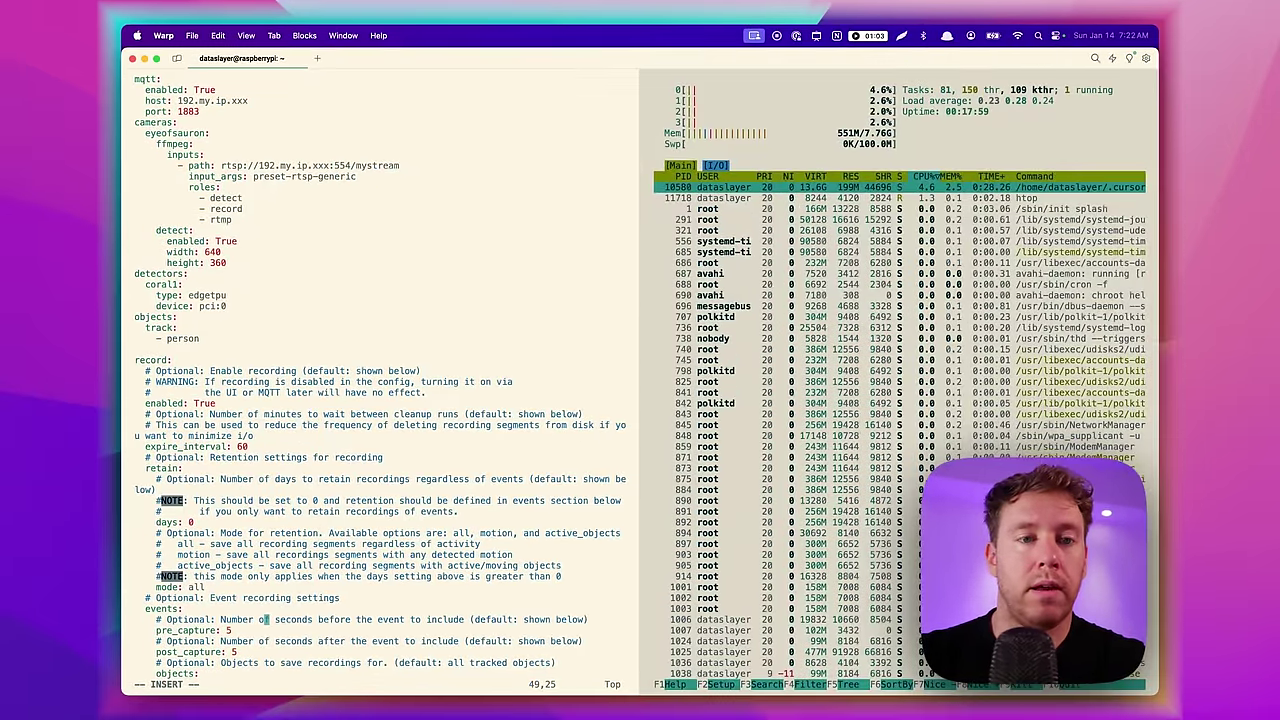
Step: Underline the MQTT host address on screen, then clear the annotation
key("ctrl+alt+a")
left_click_drag(175, 109, 227, 112)
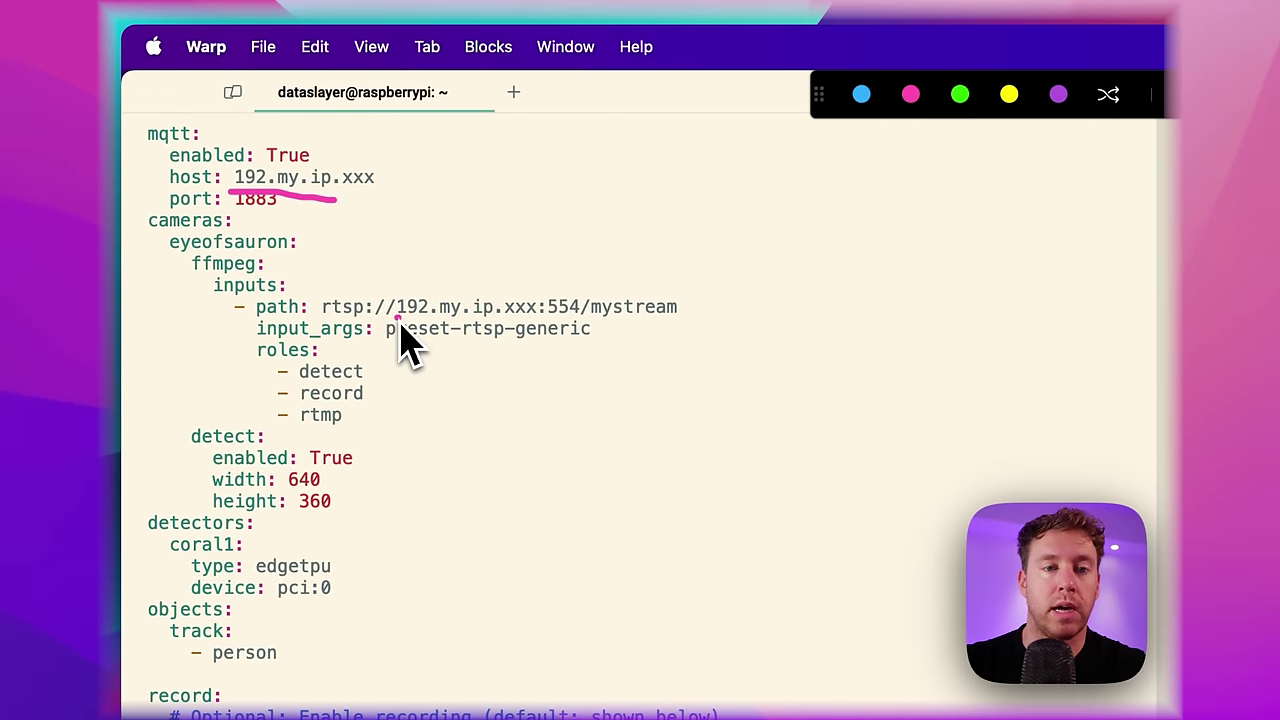
key("ctrl+alt+a")
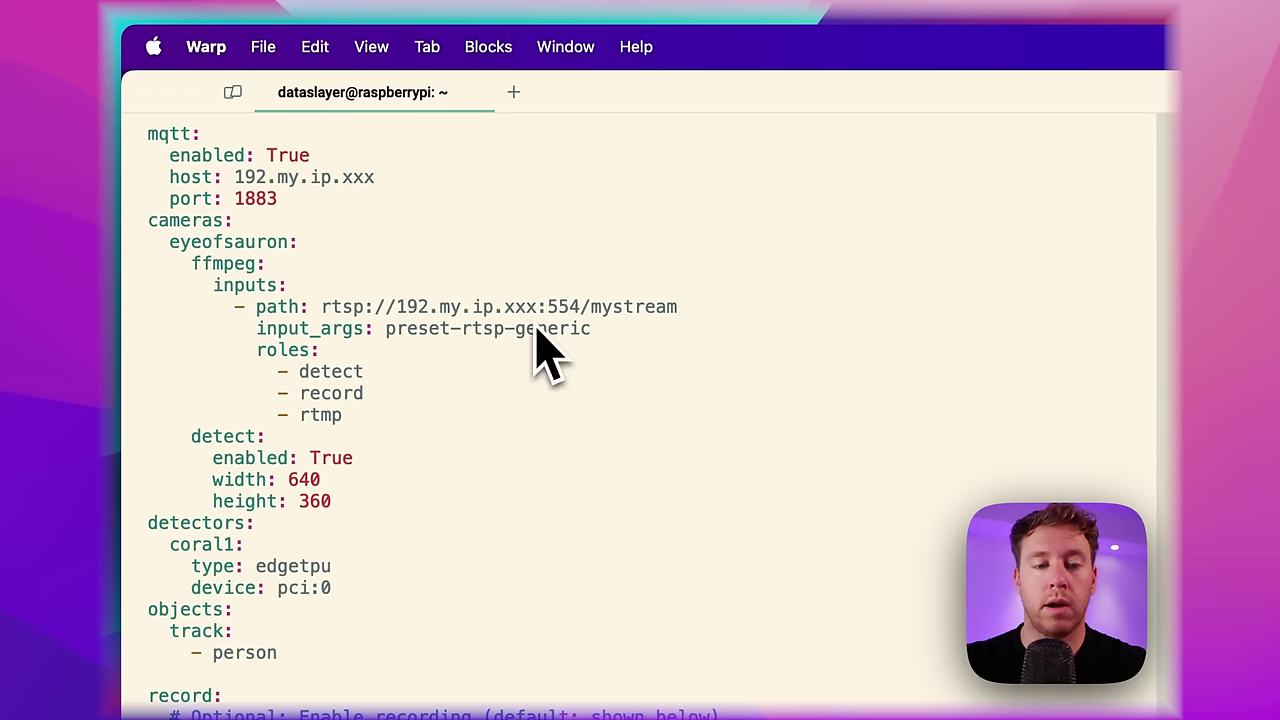
left_click(595, 458)
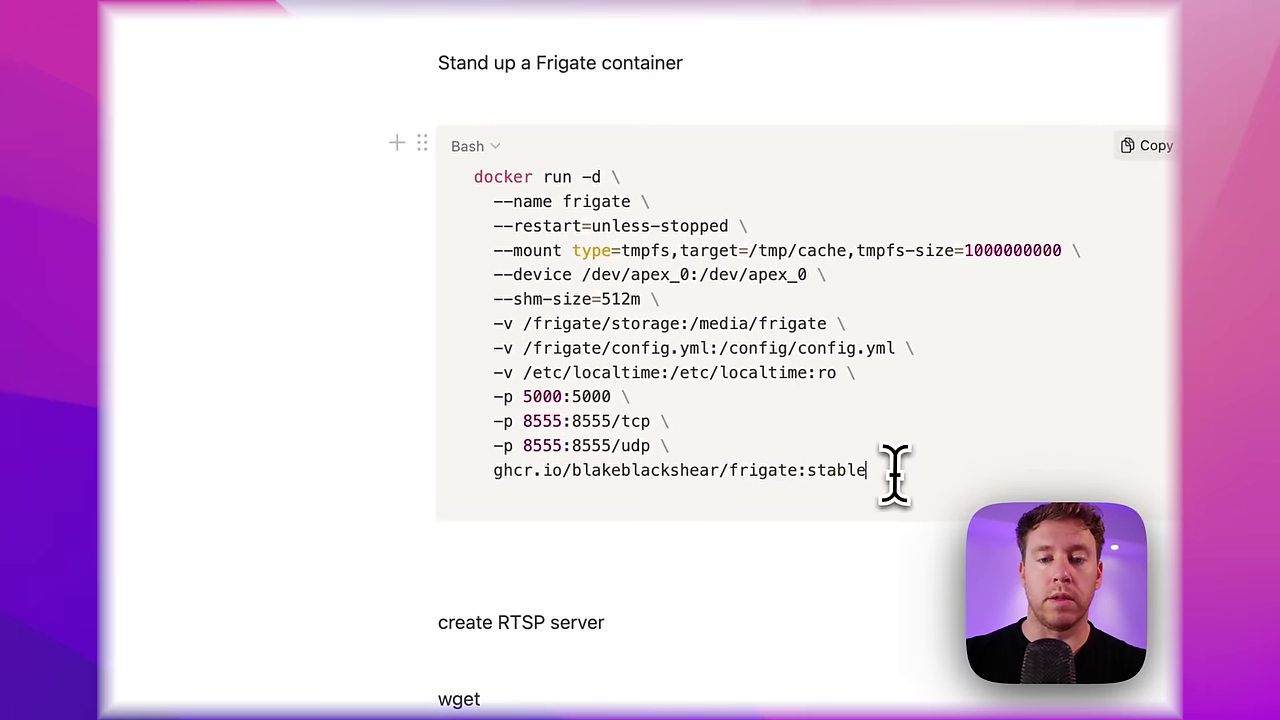
Step: Copy the docker run command, highlight its Coral device mapping, and confirm Frigate with docker ps -a
left_click_drag(894, 471, 480, 185)
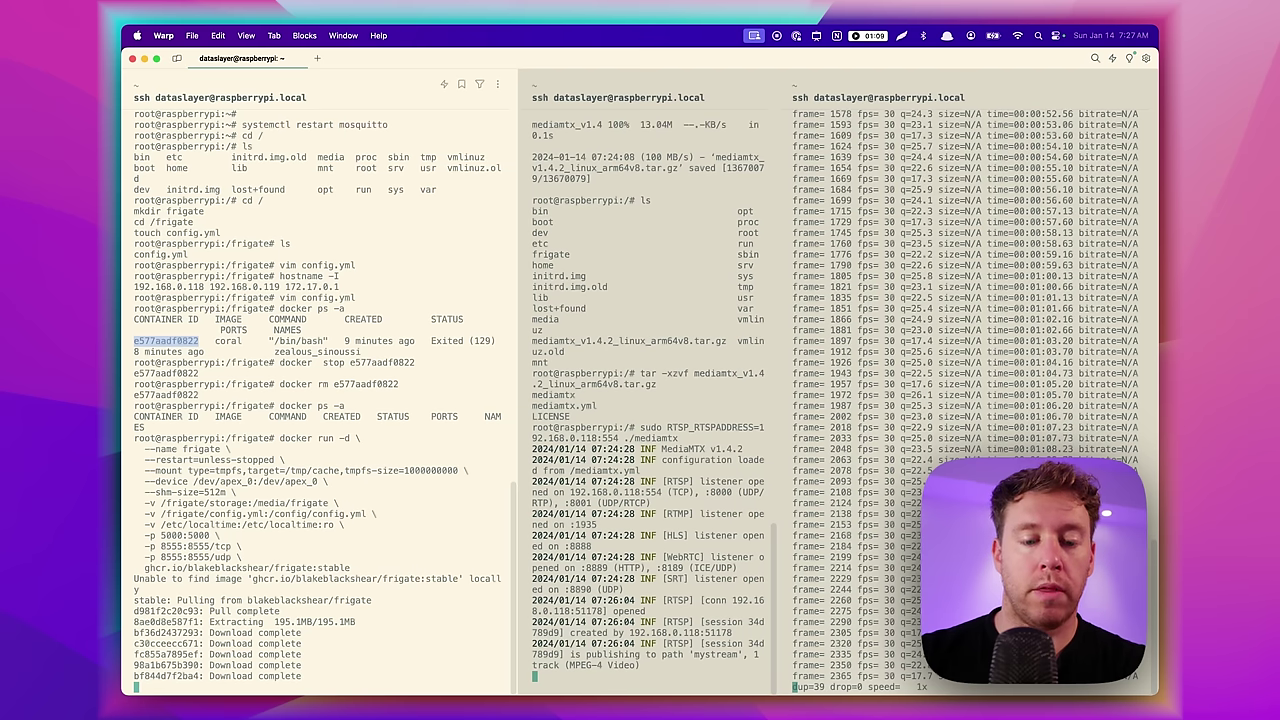
key("ctrl+shift+a")
left_click_drag(165, 491, 309, 490)
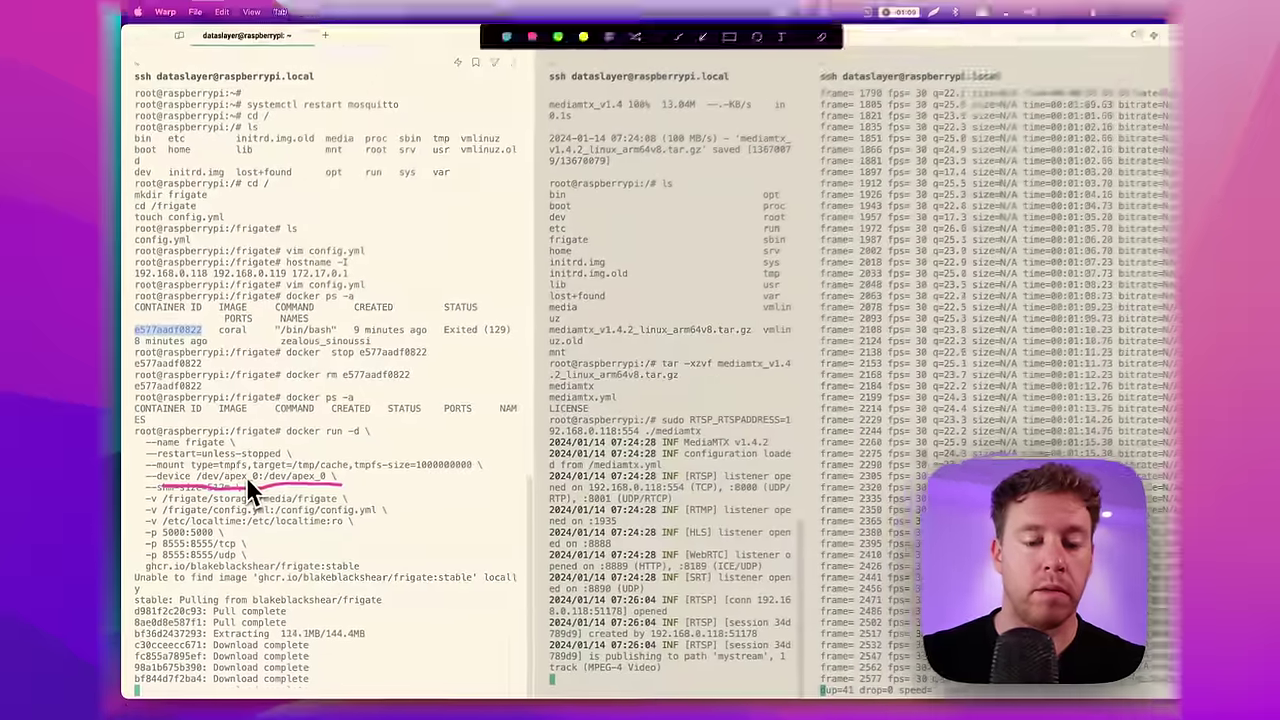
key("Escape")
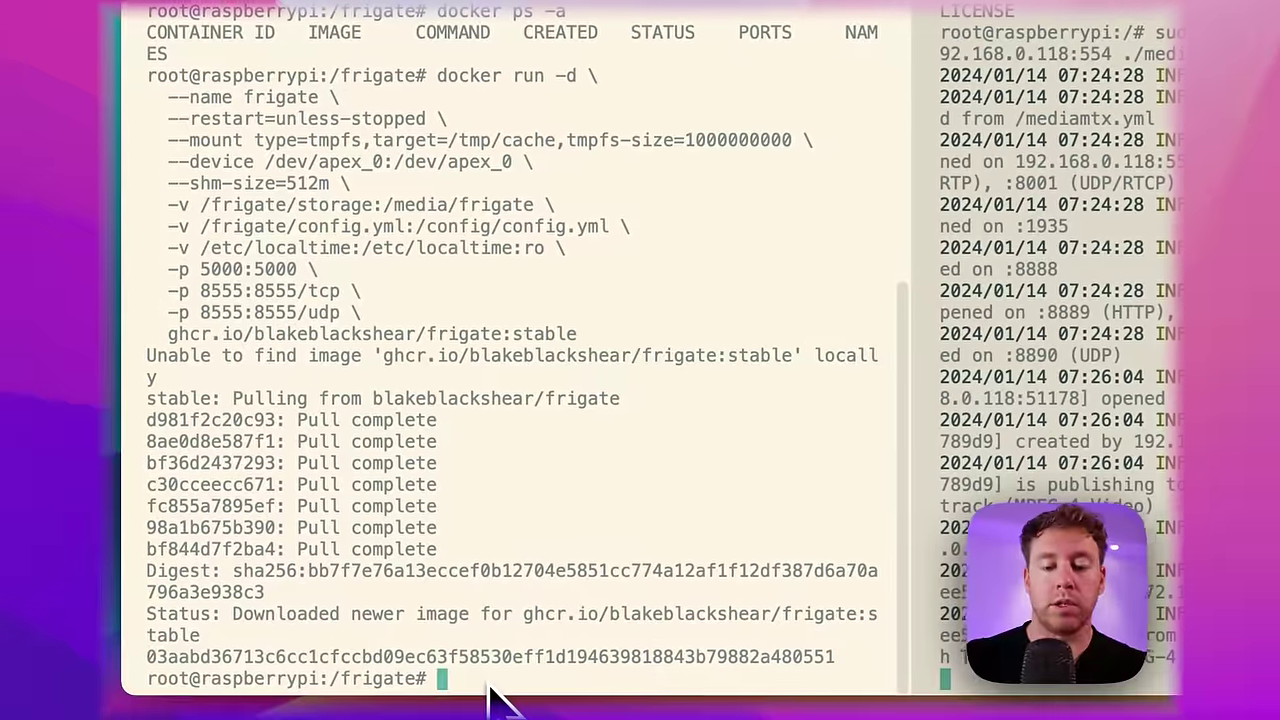
type("docker")
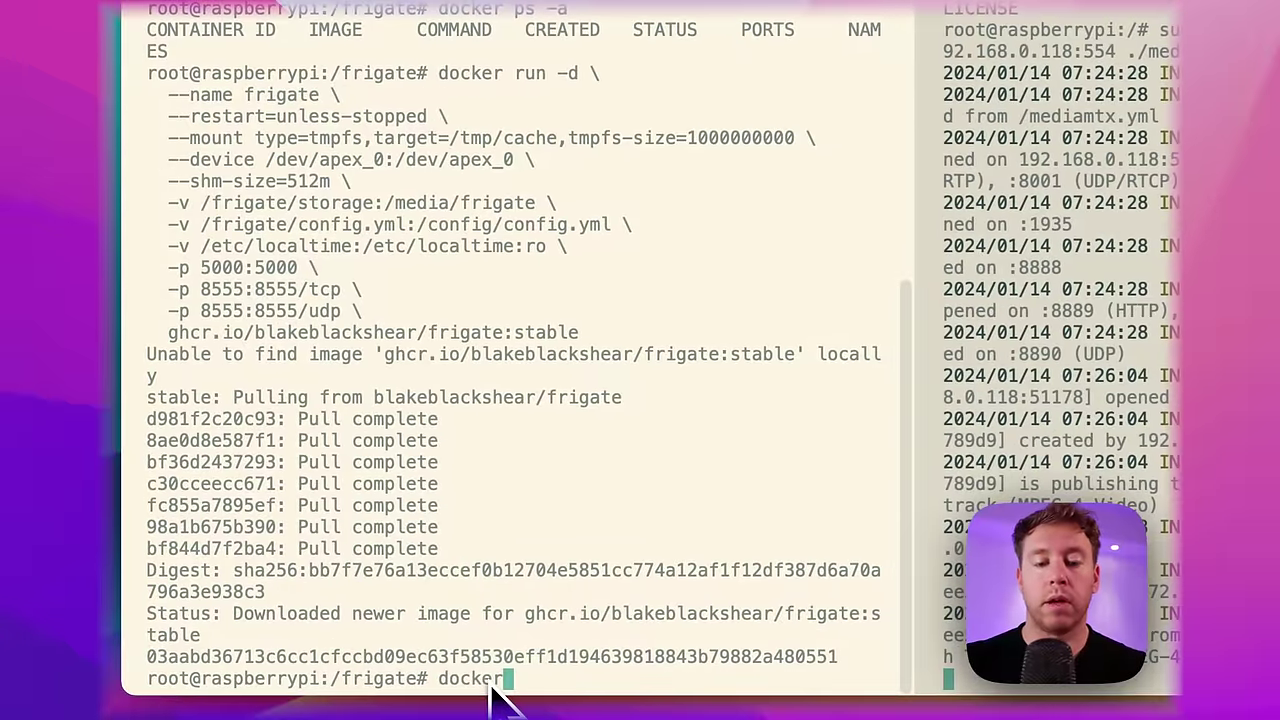
type(" ps -a")
key("Return")
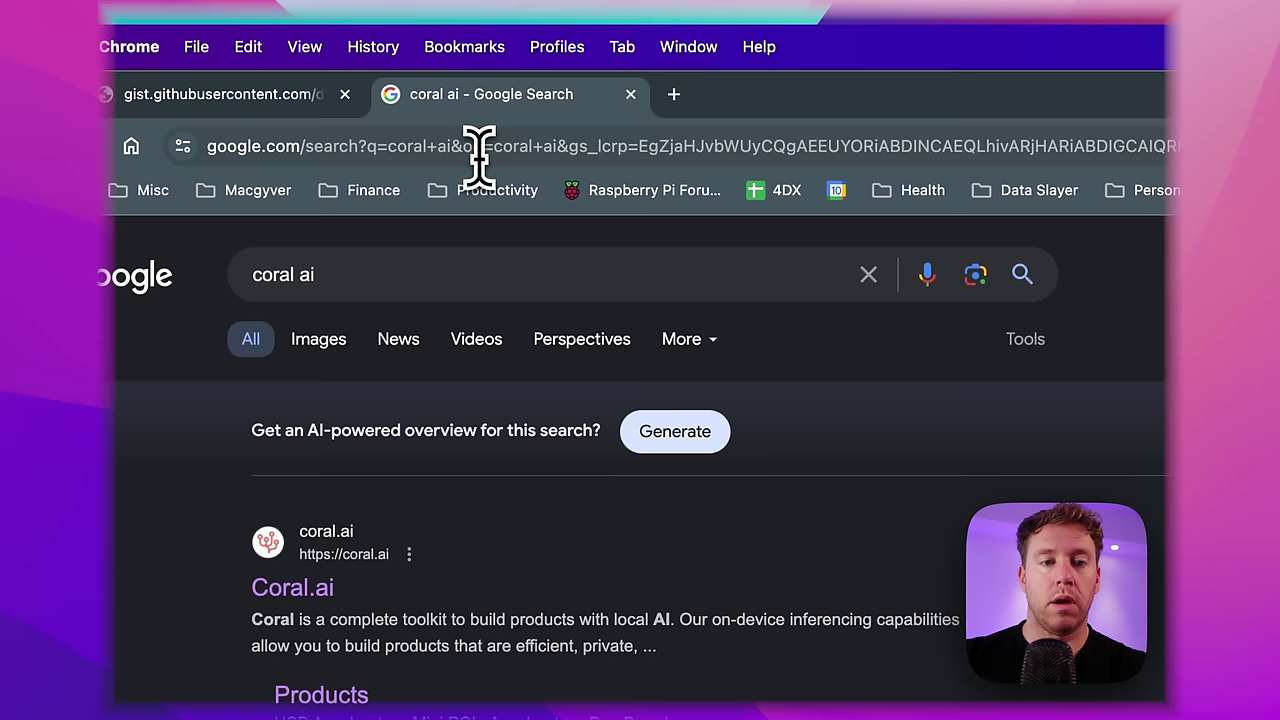
Step: Load raspberrypi.local:5000 in Chrome and mark the eyeofsauron camera's events and recordings
left_click(478, 155)
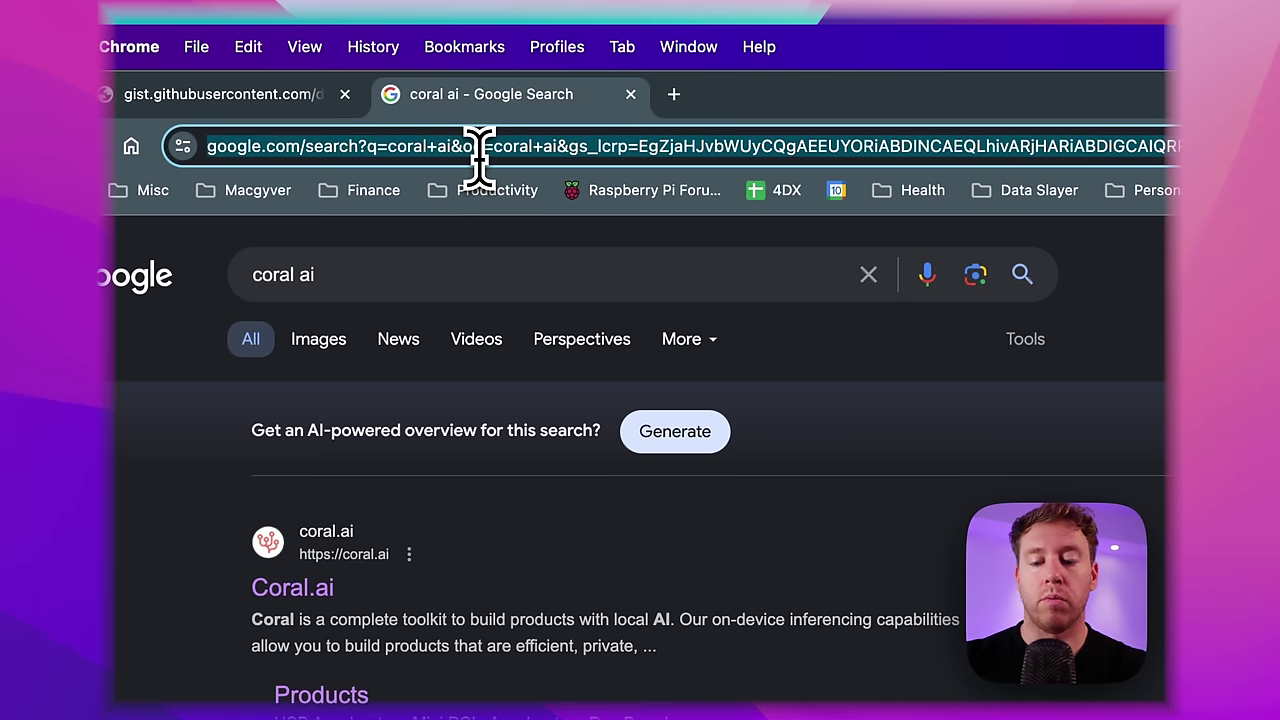
type("lo")
type("raspberrypi")
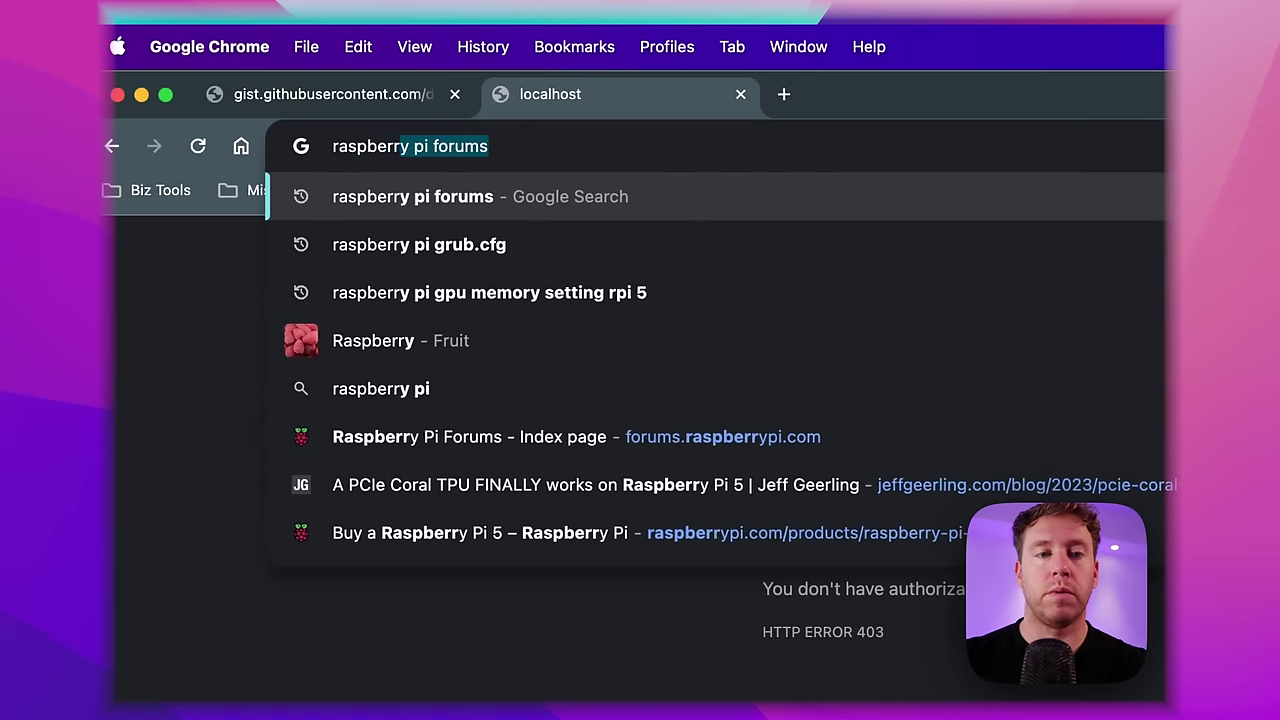
type(".local:5")
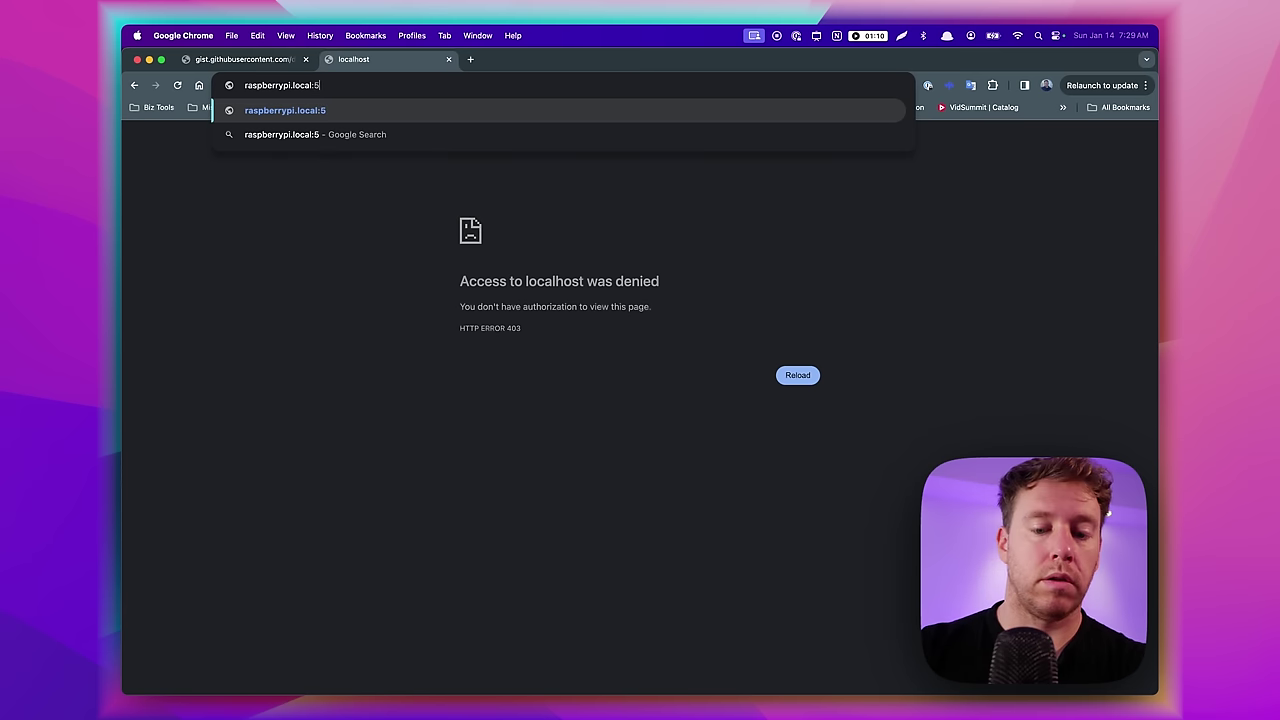
type("0")
type("00")
key("Return")
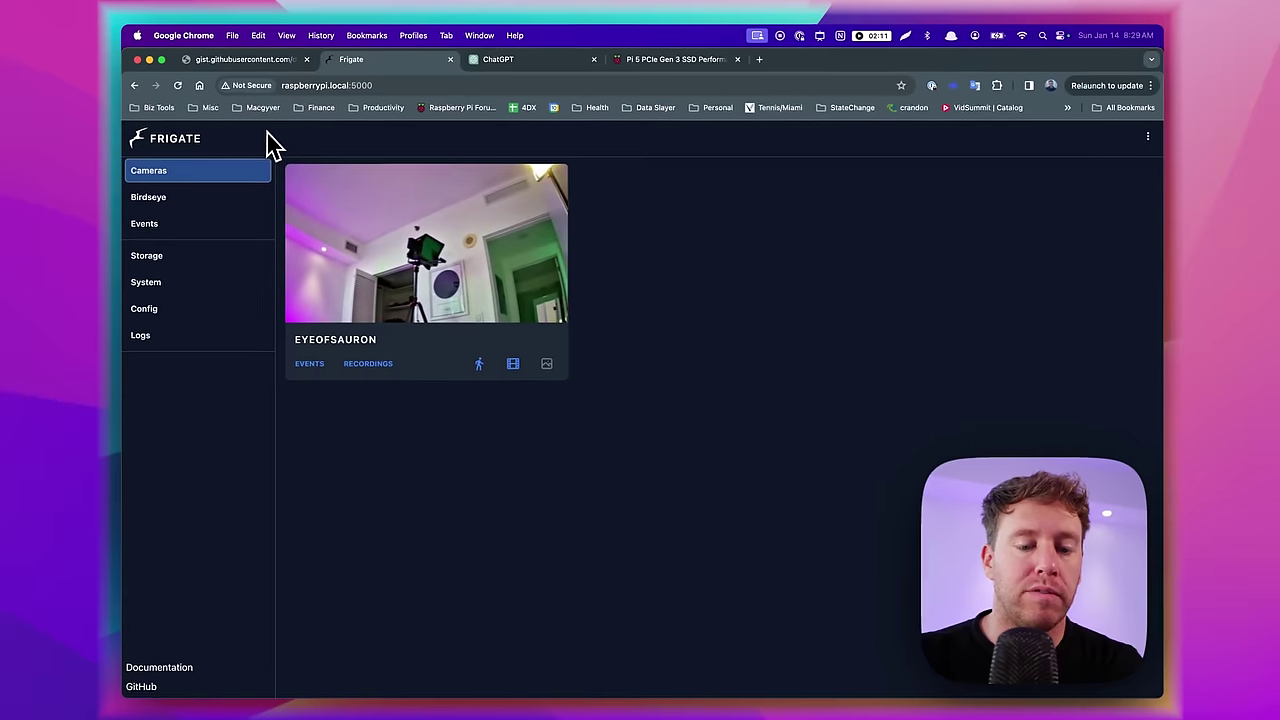
key("ctrl+shift+a")
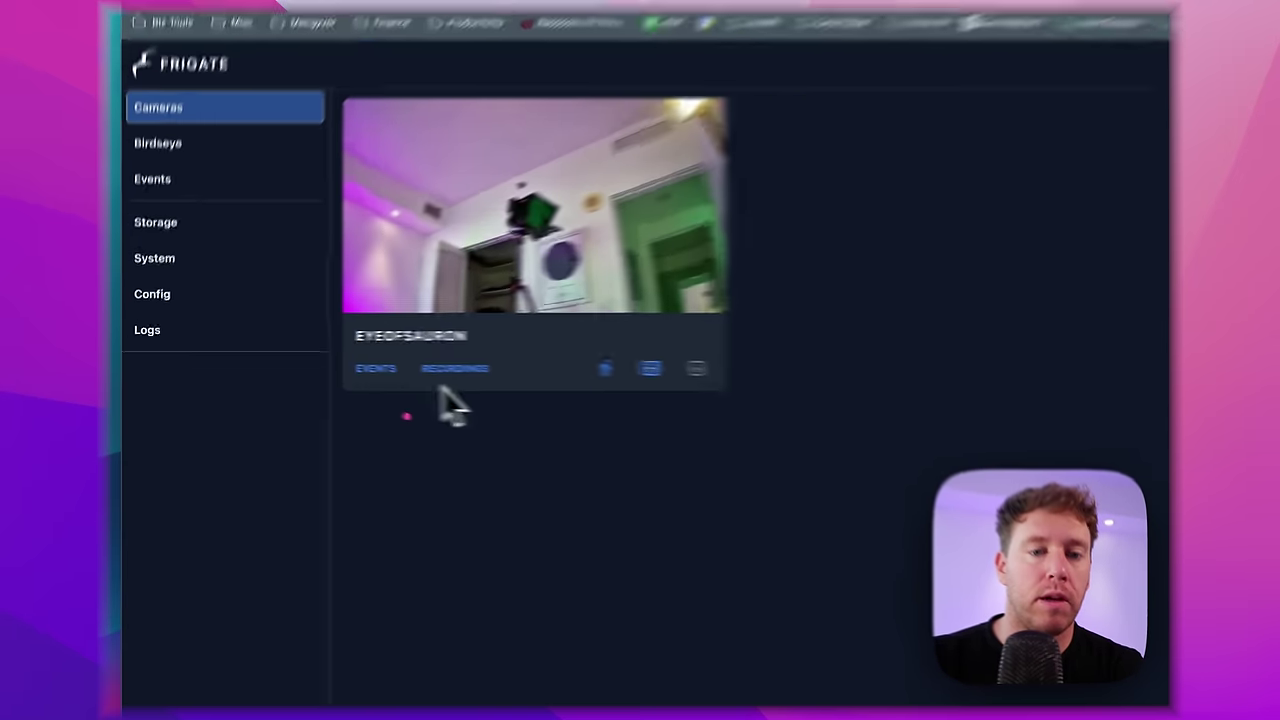
mouse_move(322, 391)
left_mouse_down()
mouse_move(366, 389)
mouse_move(332, 311)
mouse_move(353, 392)
left_mouse_up()
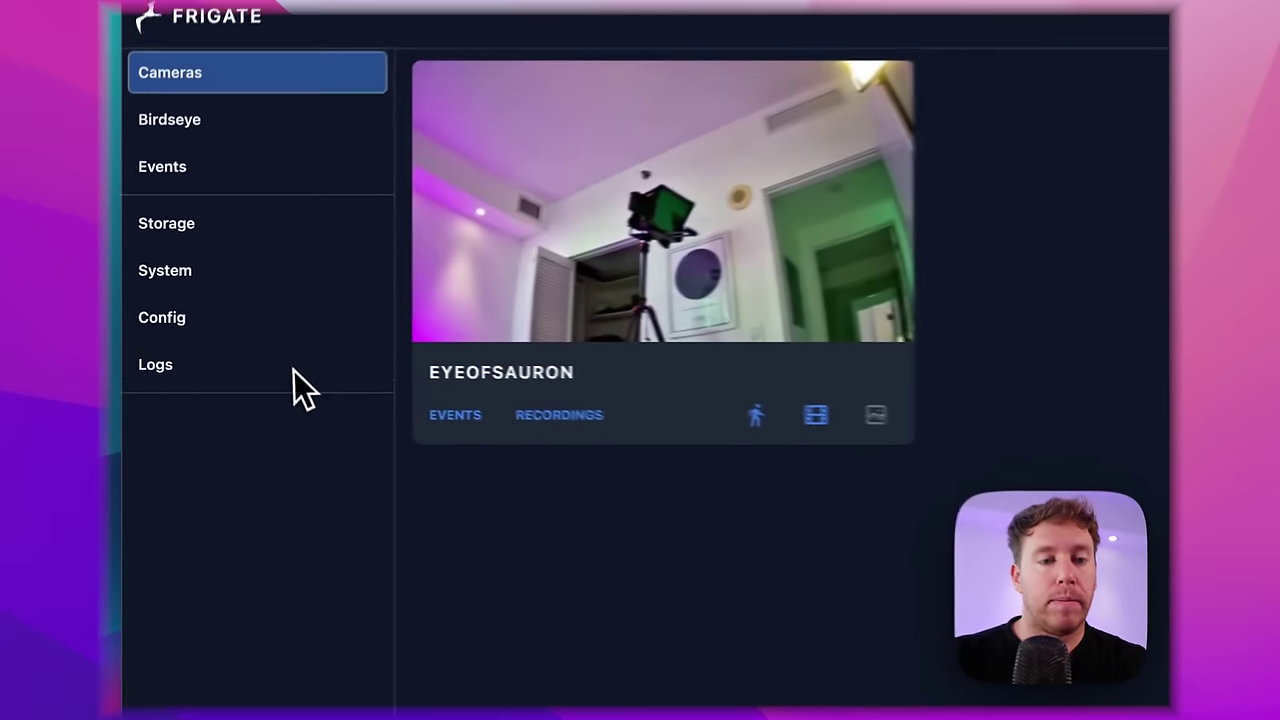
Step: Check the Frigate logs for the TPU-found line, then go to Config
left_click(294, 372)
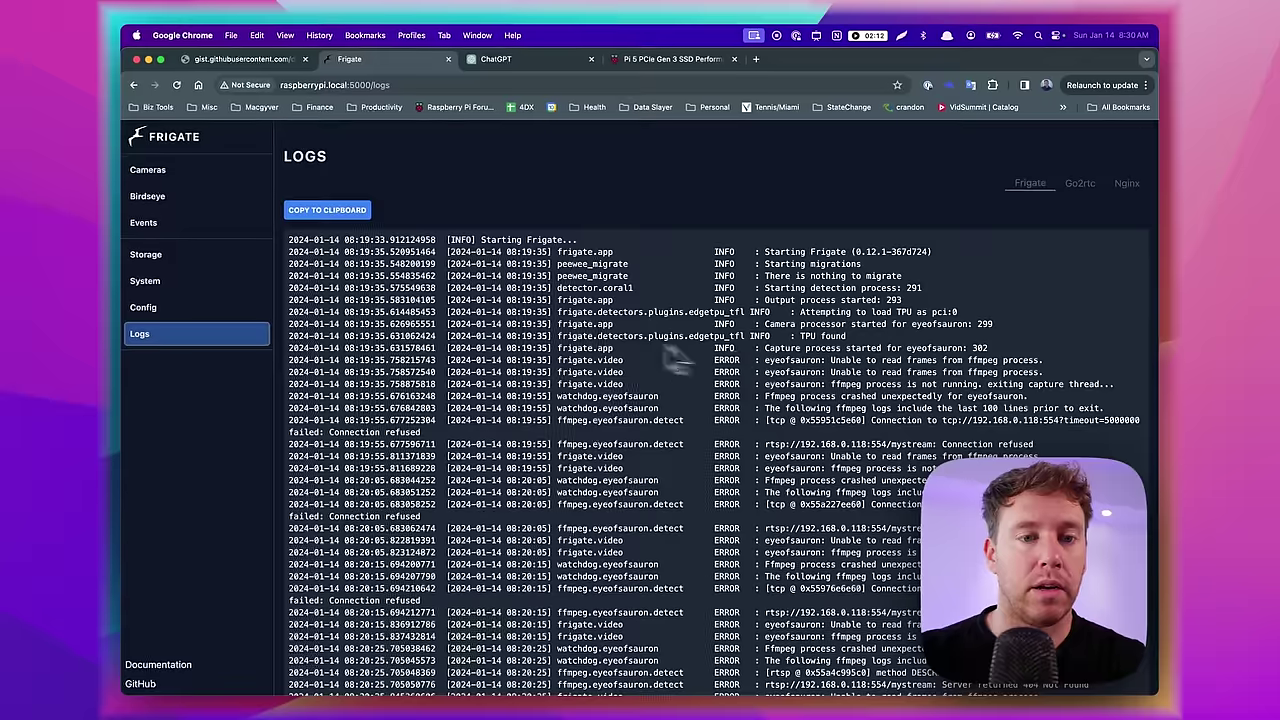
scroll(620, 355, "up", 1)
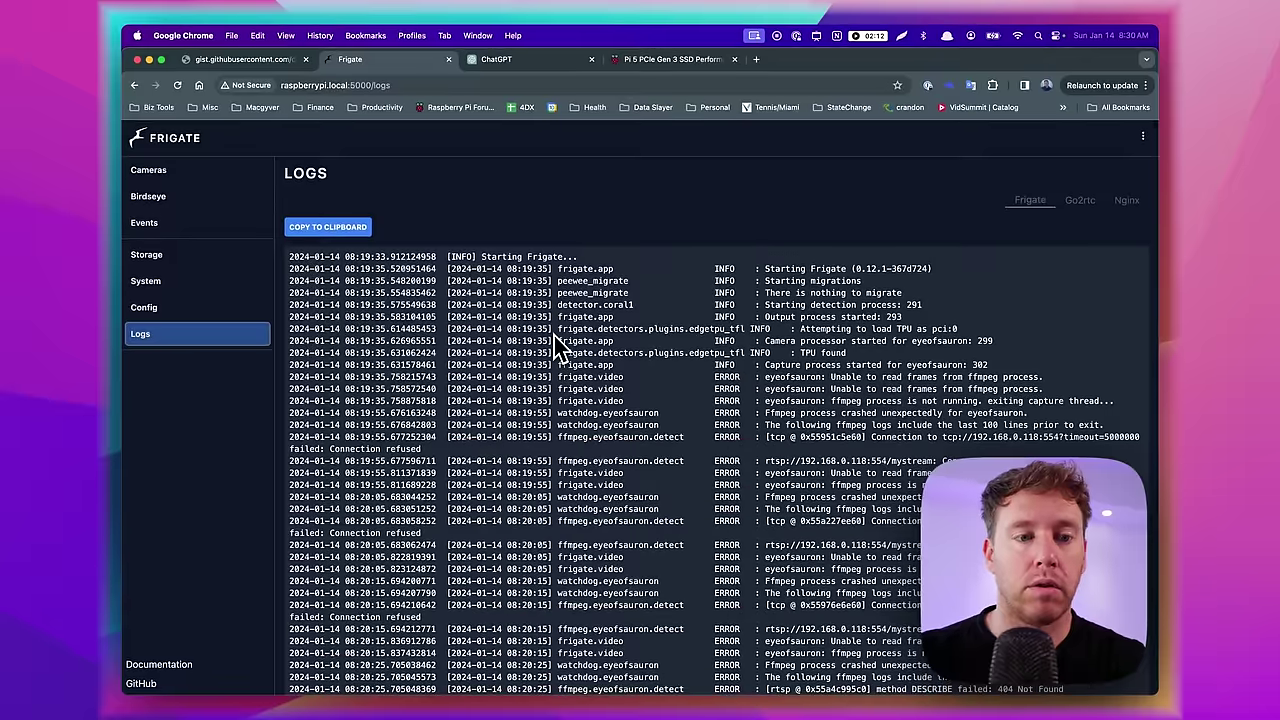
left_click(423, 334)
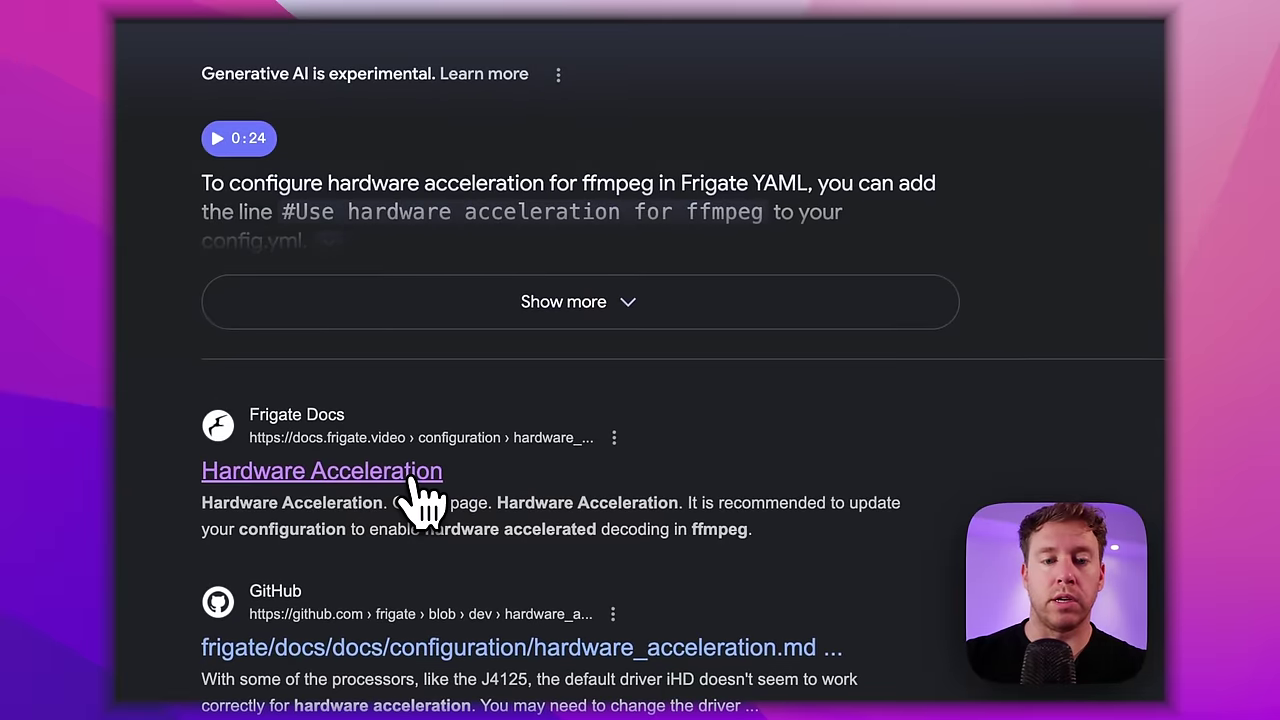
Step: Open the Hardware Acceleration docs page and underline the Raspberry Pi preset-rpi-64-h264 setting
left_click(420, 478)
scroll(885, 432, "down", 3)
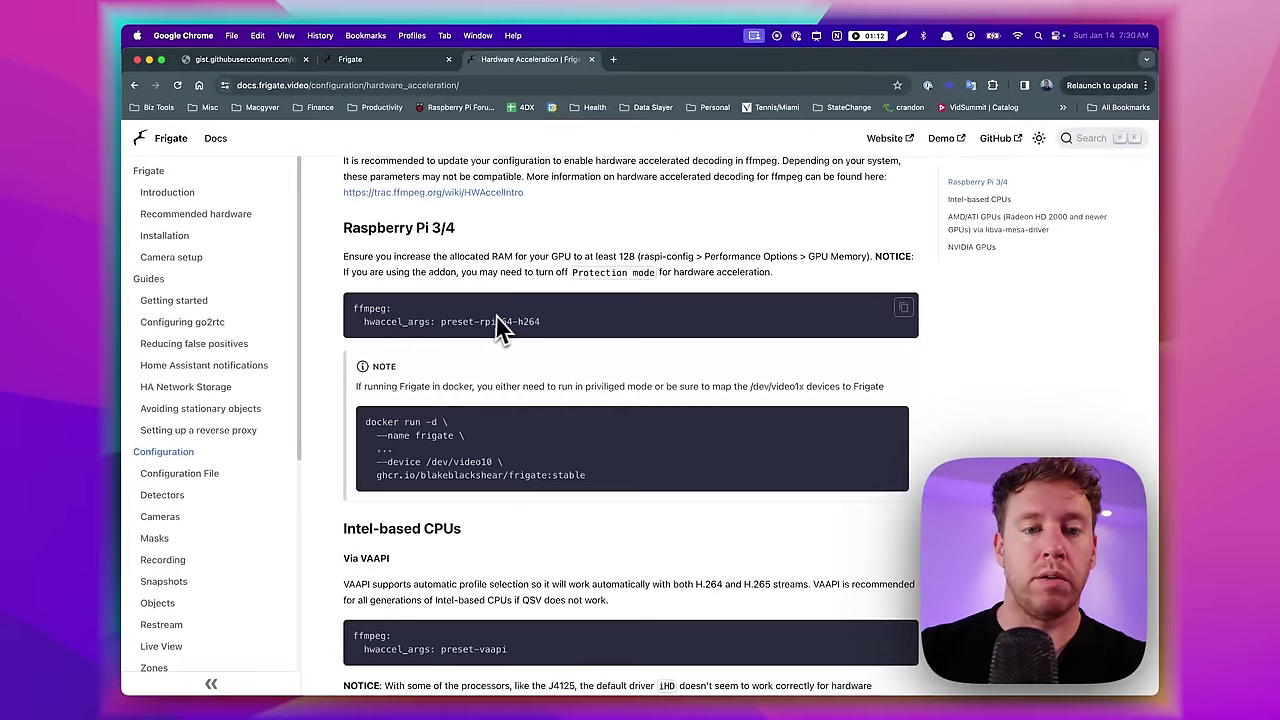
key("ctrl+shift+a")
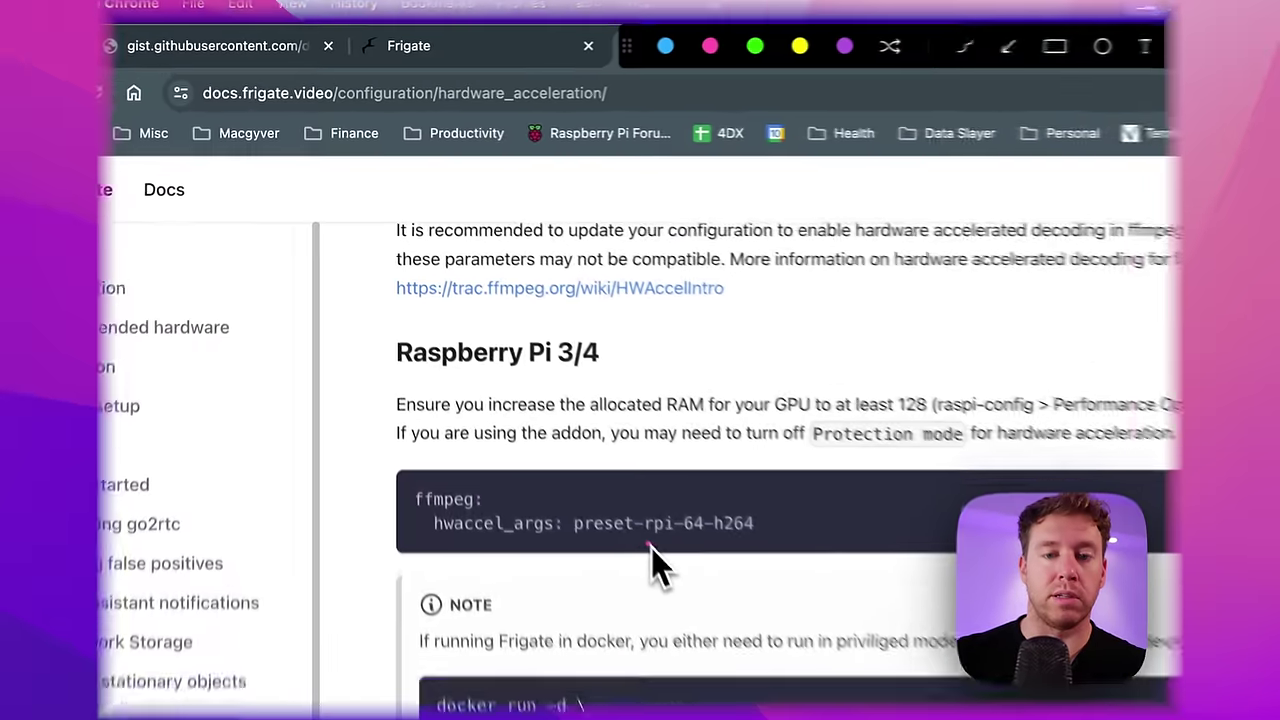
left_click_drag(480, 332, 511, 332)
key("Escape")
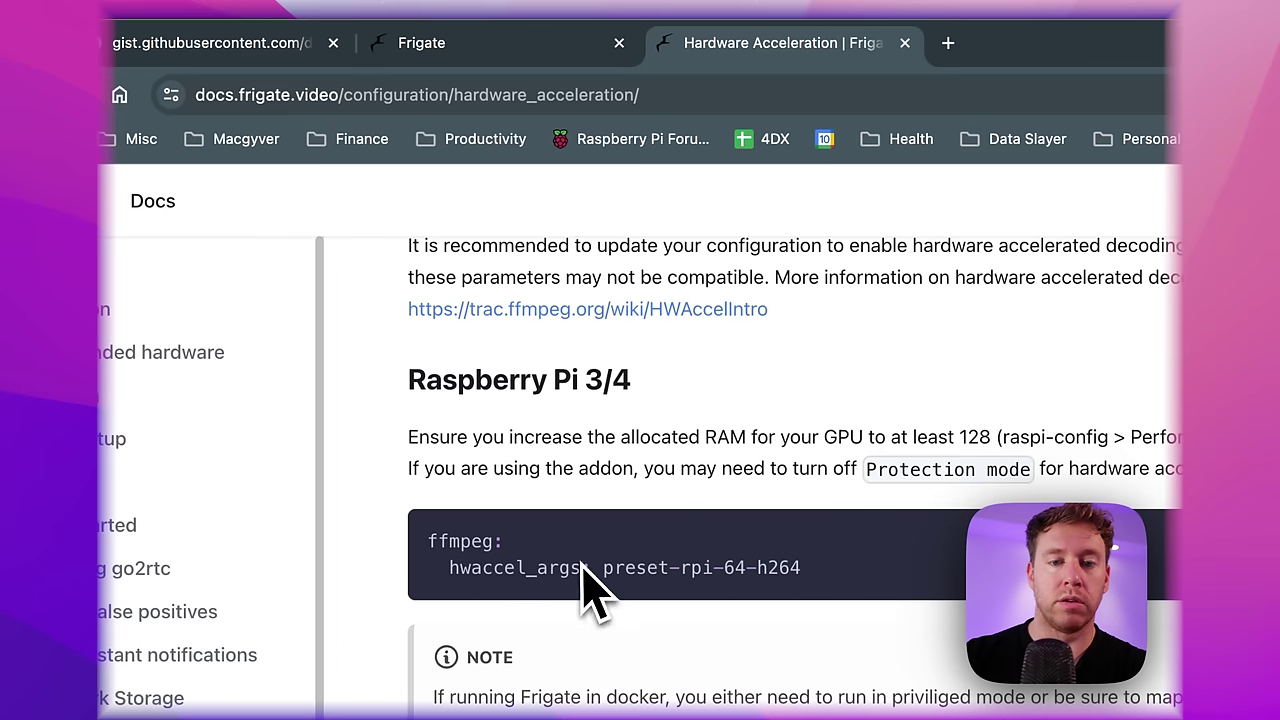
Step: Paste hwaccel_args: preset-rpi-64-h264 under ffmpeg at line 8, align it, then save and restart
left_click_drag(840, 588, 434, 537)
key("super+c")
key("ctrl+shift+Tab")
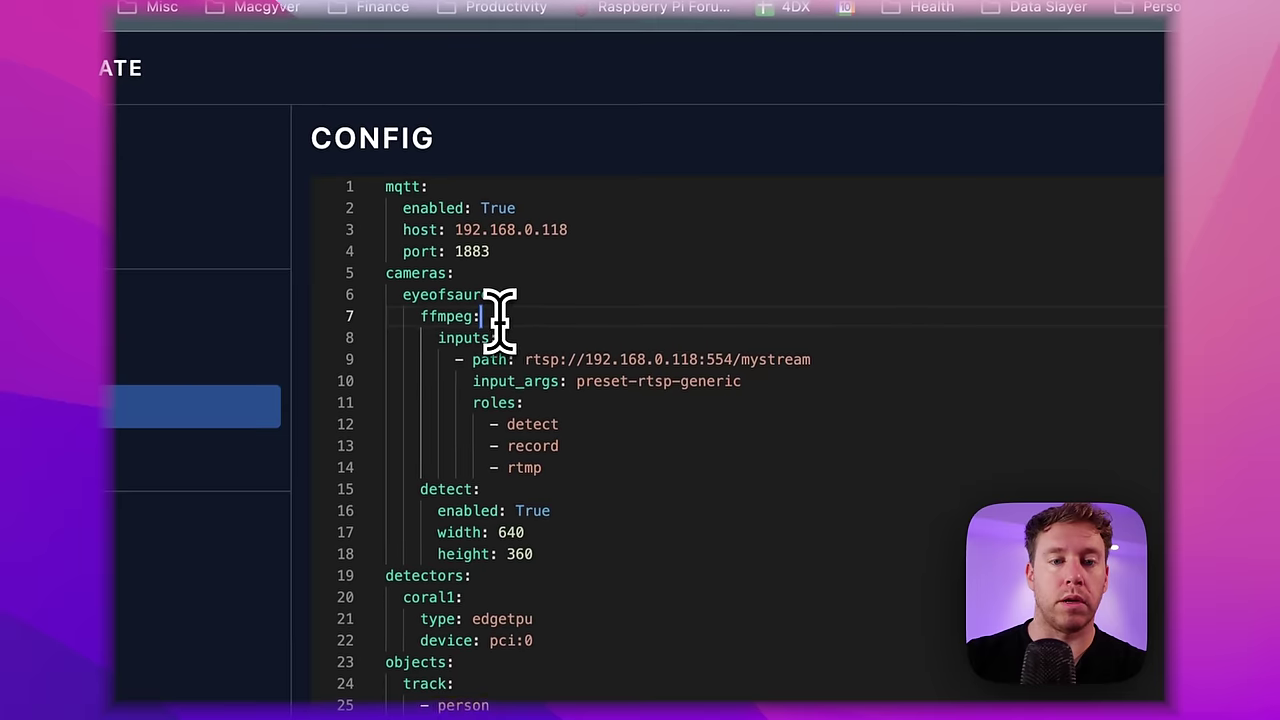
key("super+v")
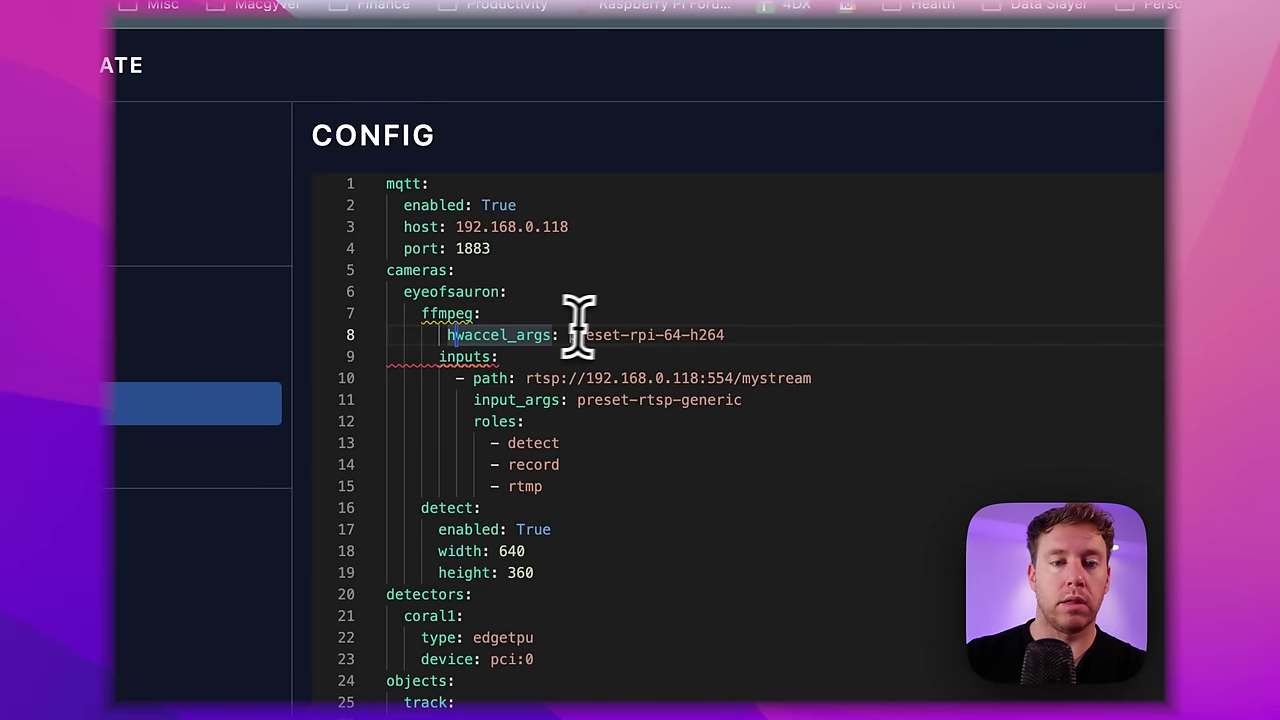
key("BackSpace")
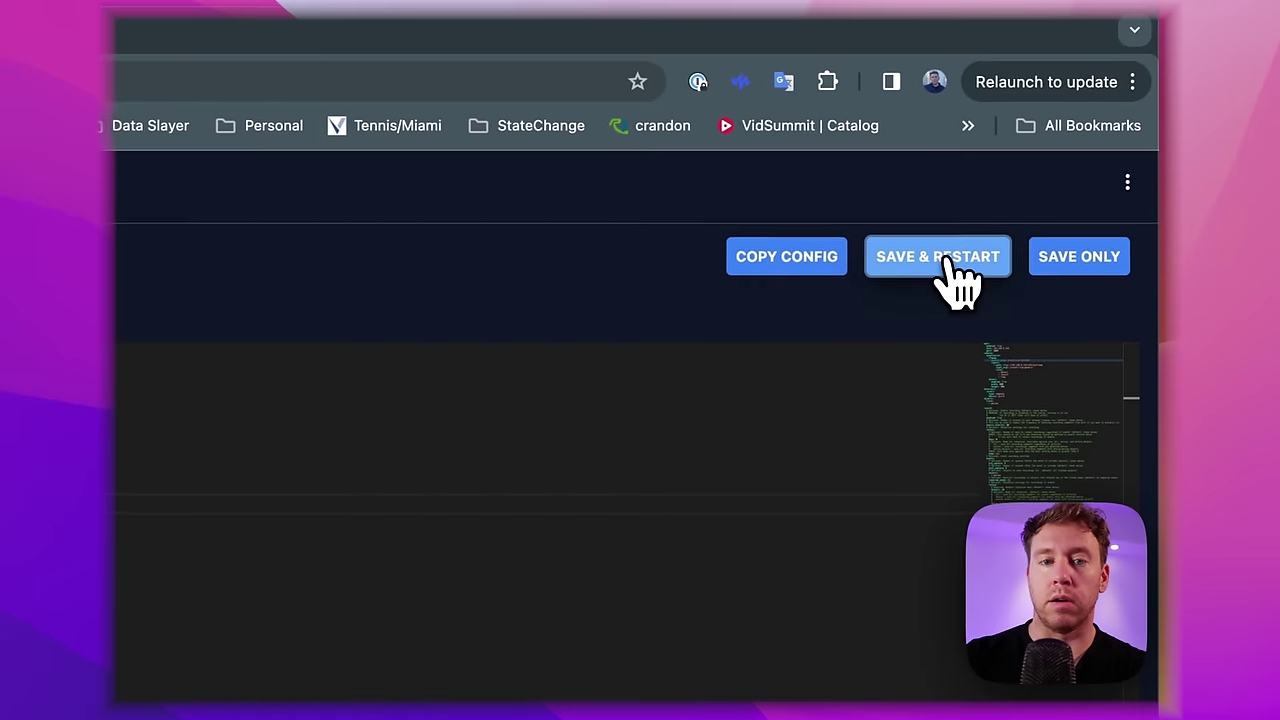
left_click(946, 260)
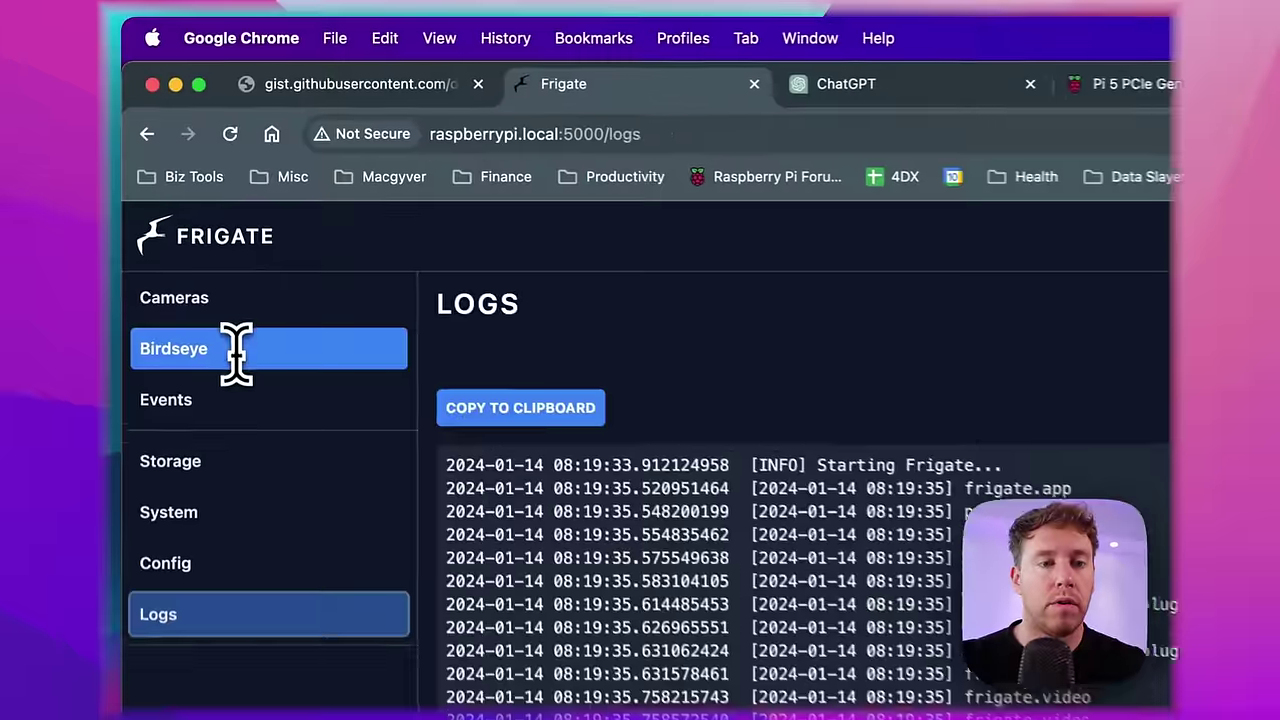
Step: Open the Birdseye live view and let the camera stream load after the restart
left_click(220, 362)
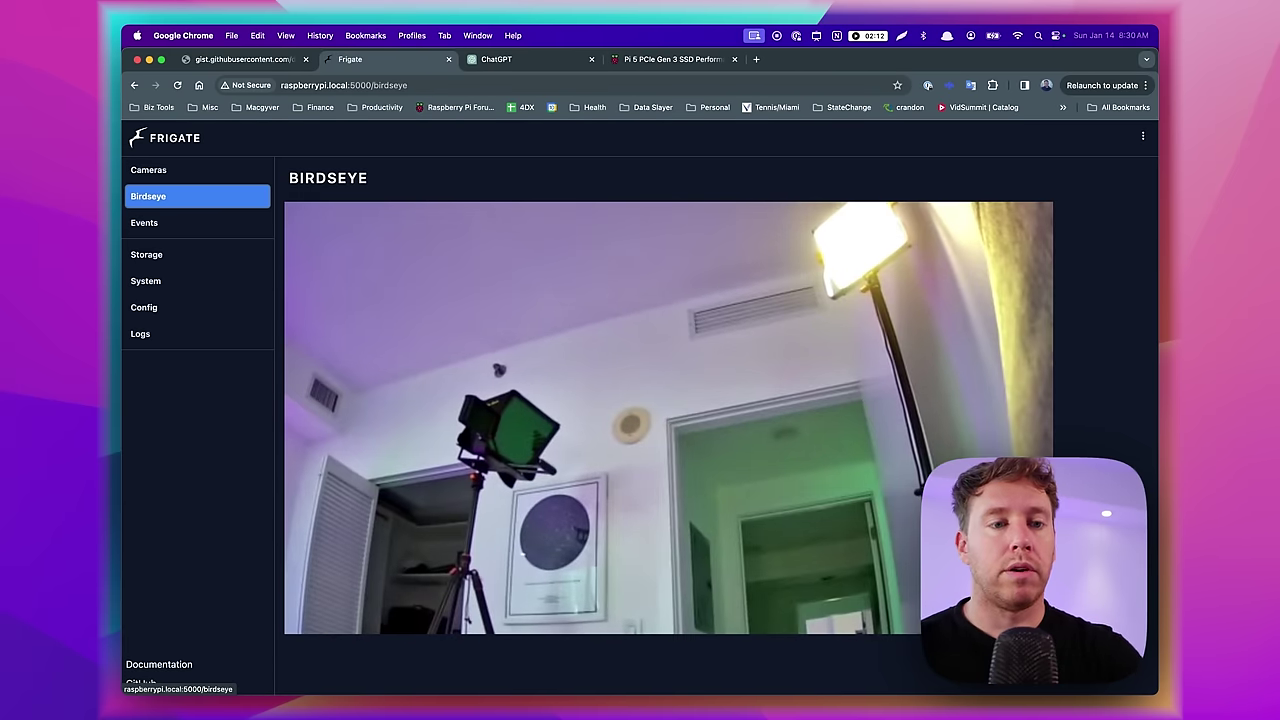
Step: Go via Cameras to Config and circle the person-tracking lines, then clear the drawing
left_click(148, 170)
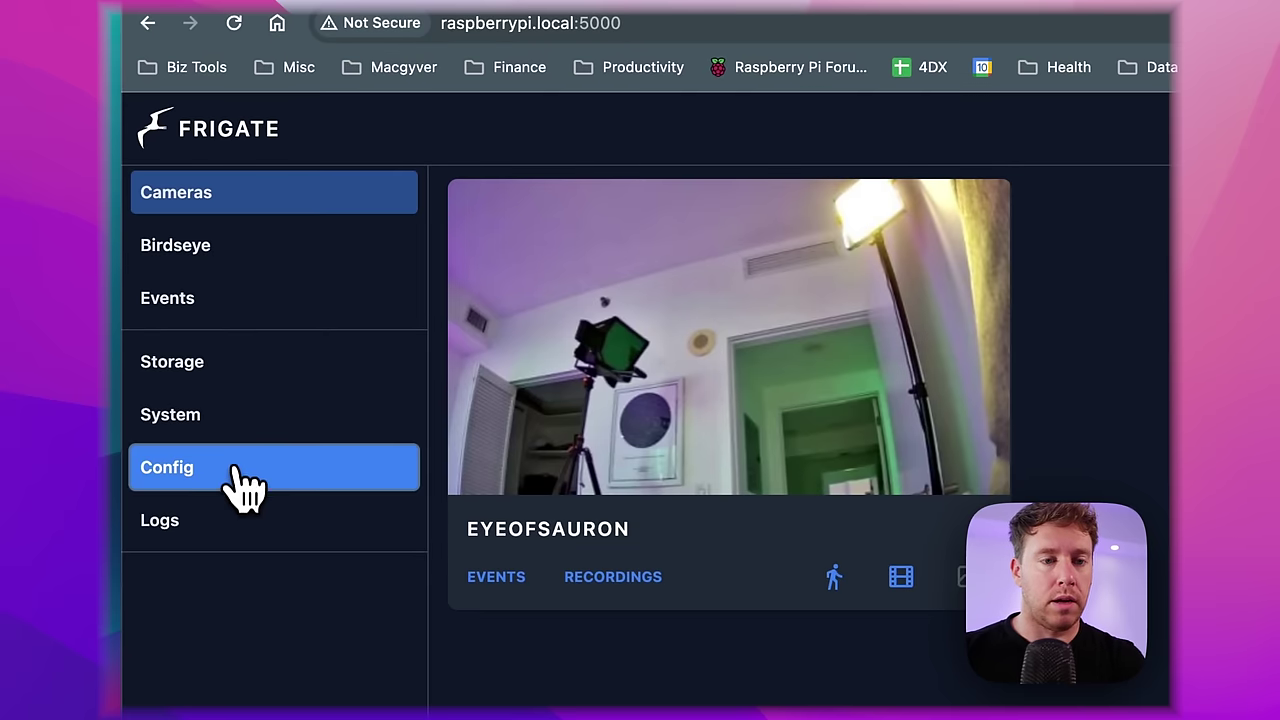
left_click(245, 487)
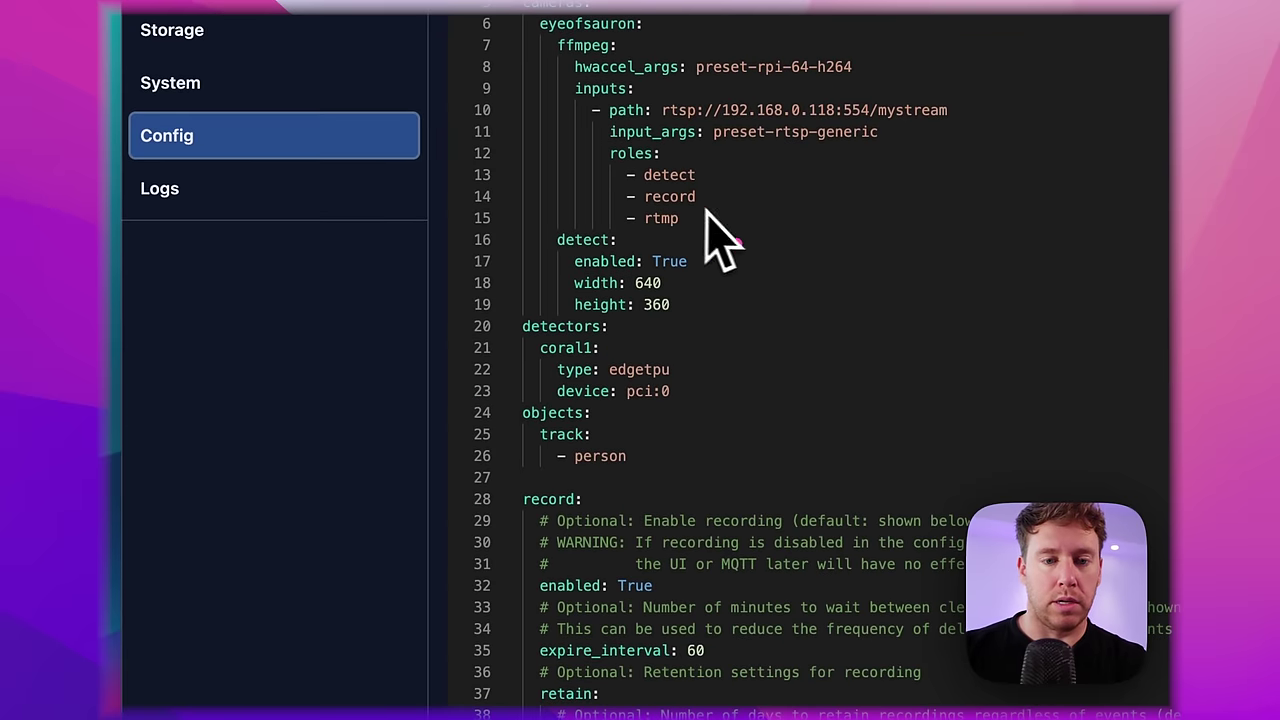
mouse_move(573, 478)
left_mouse_down()
mouse_move(675, 430)
mouse_move(648, 530)
mouse_move(633, 518)
left_mouse_up()
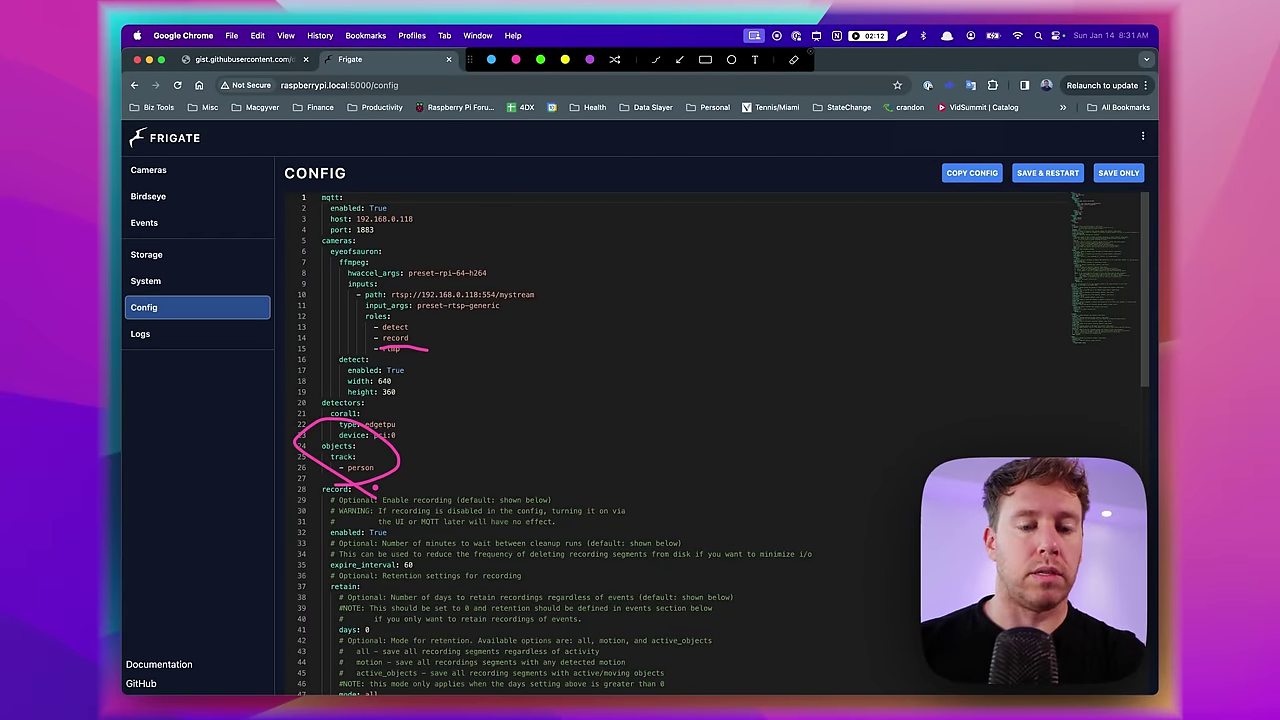
key("Escape")
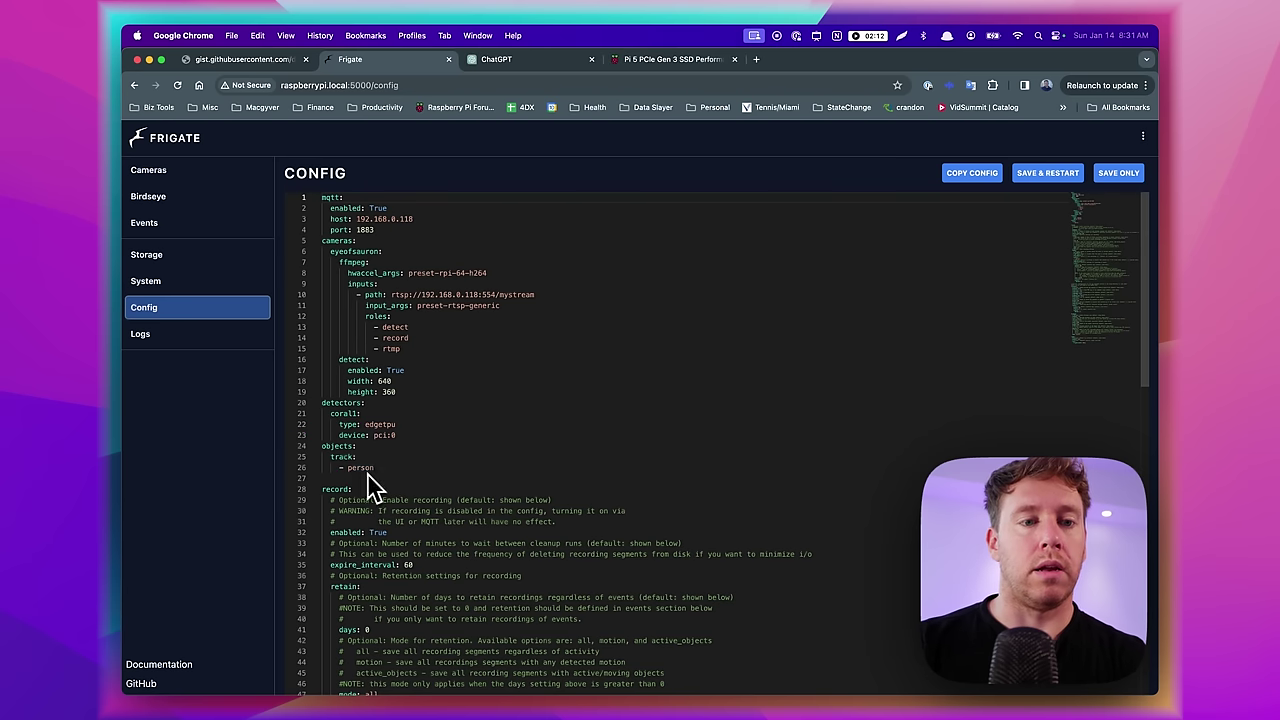
Step: Browse the Events list, switching to Birdseye and back until the in-progress person event completes
left_click(162, 222)
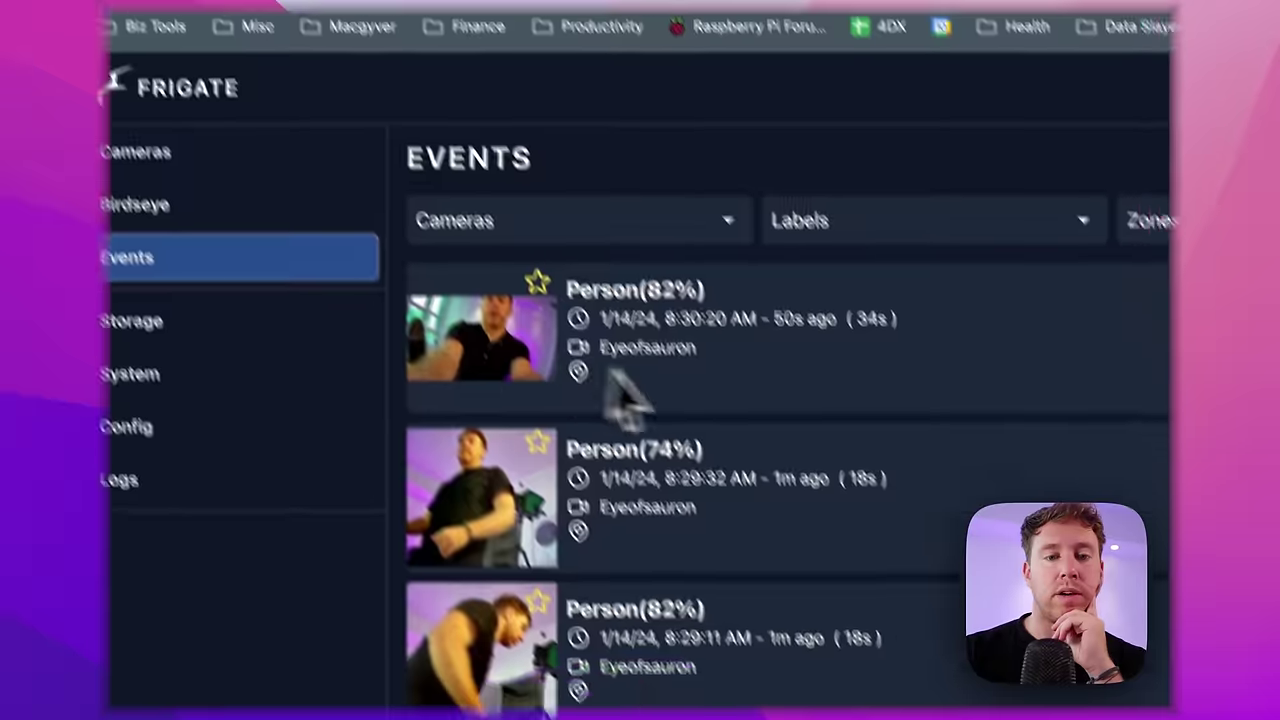
scroll(625, 395, "down", 5)
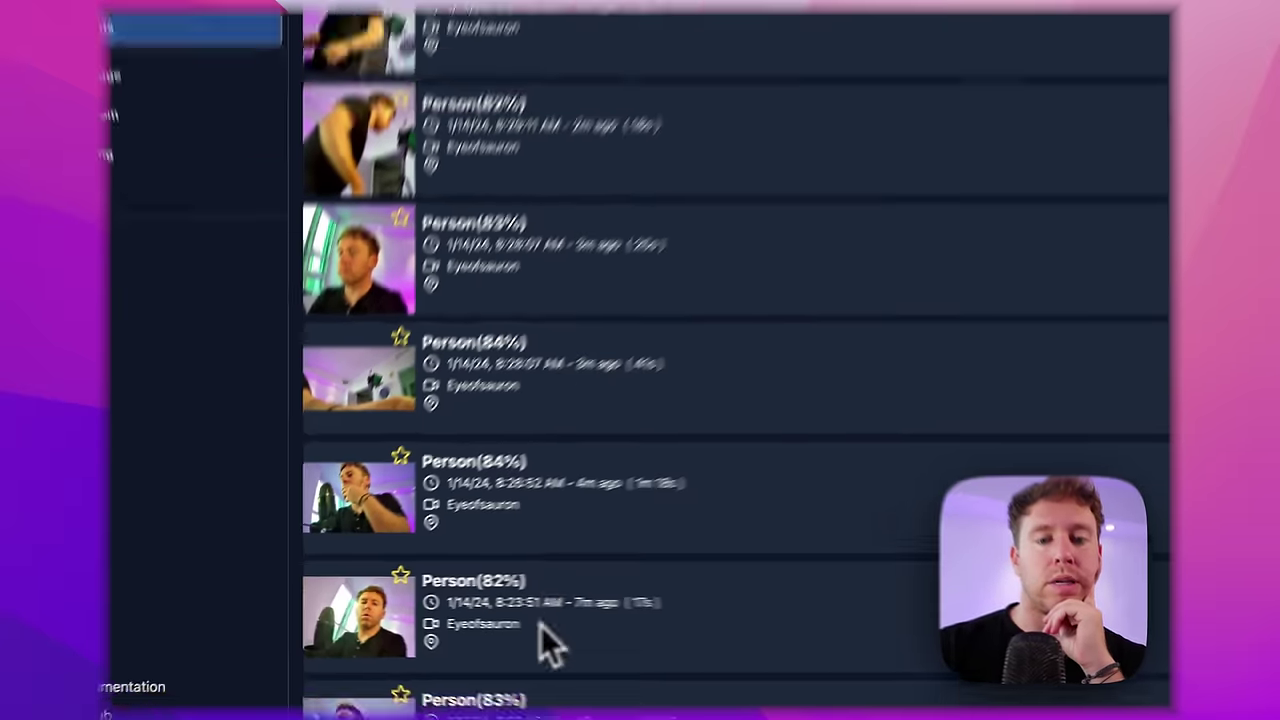
scroll(545, 640, "up", 5)
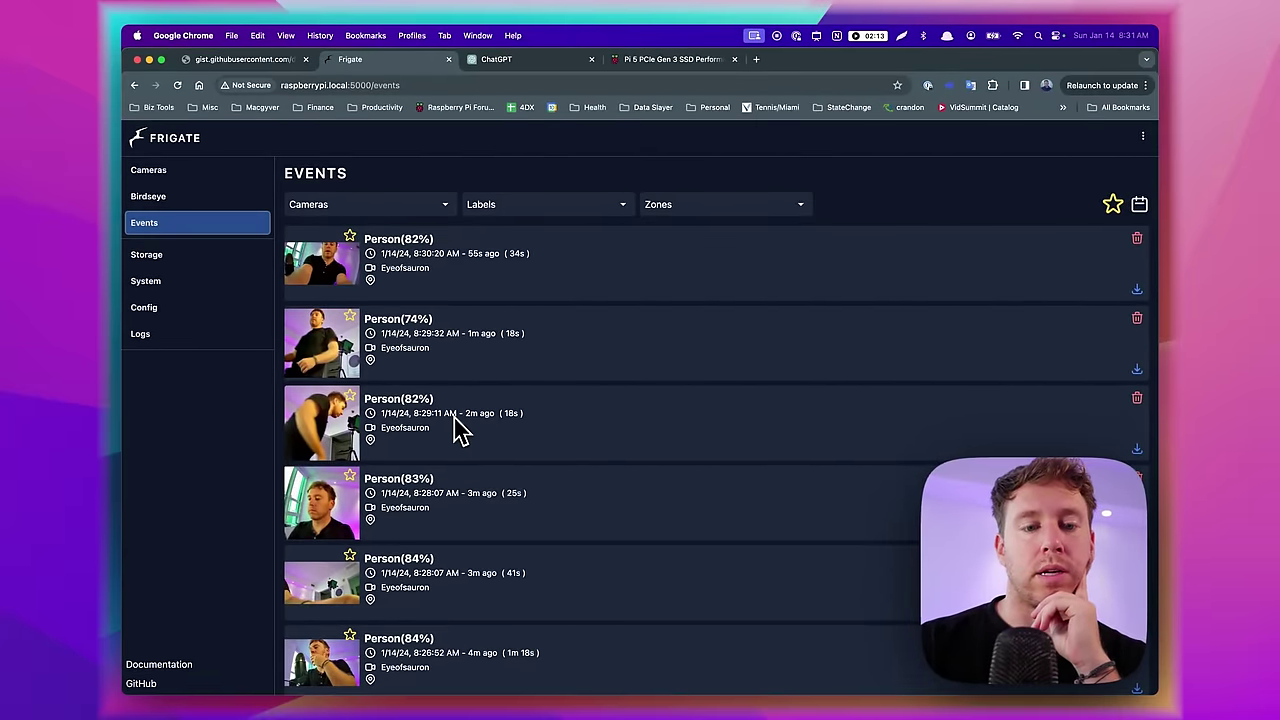
left_click(150, 196)
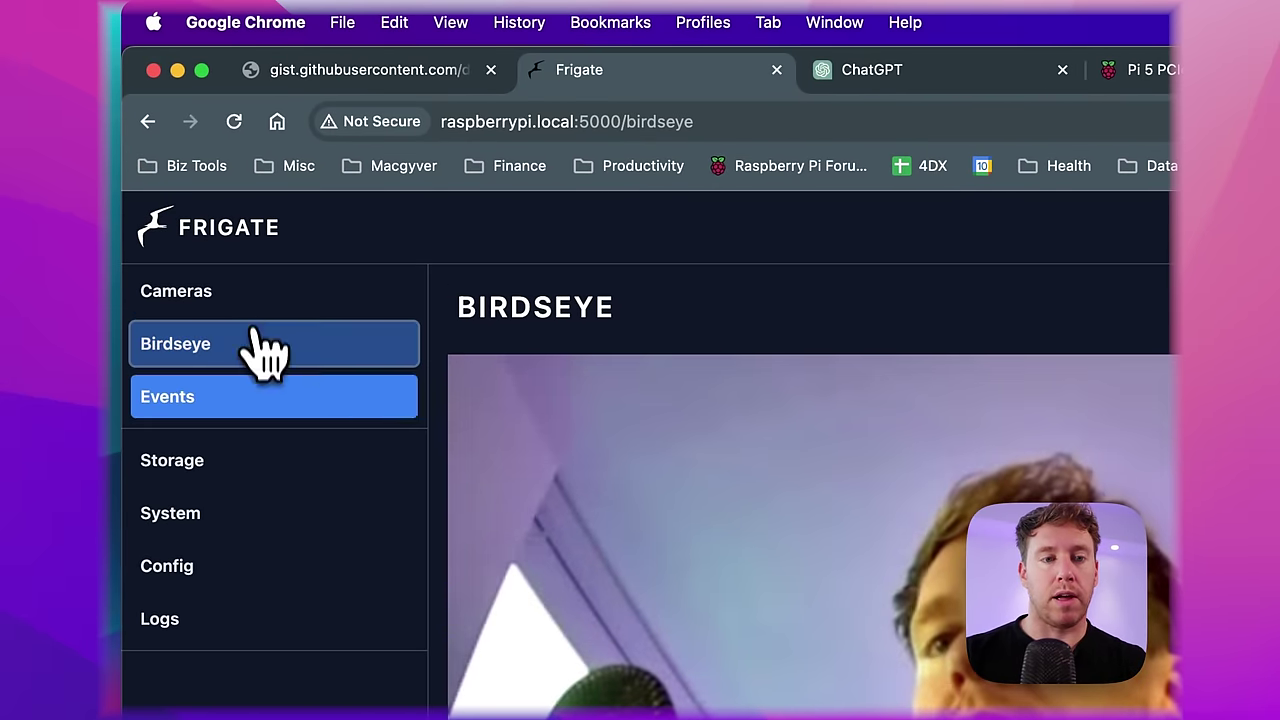
left_click(256, 404)
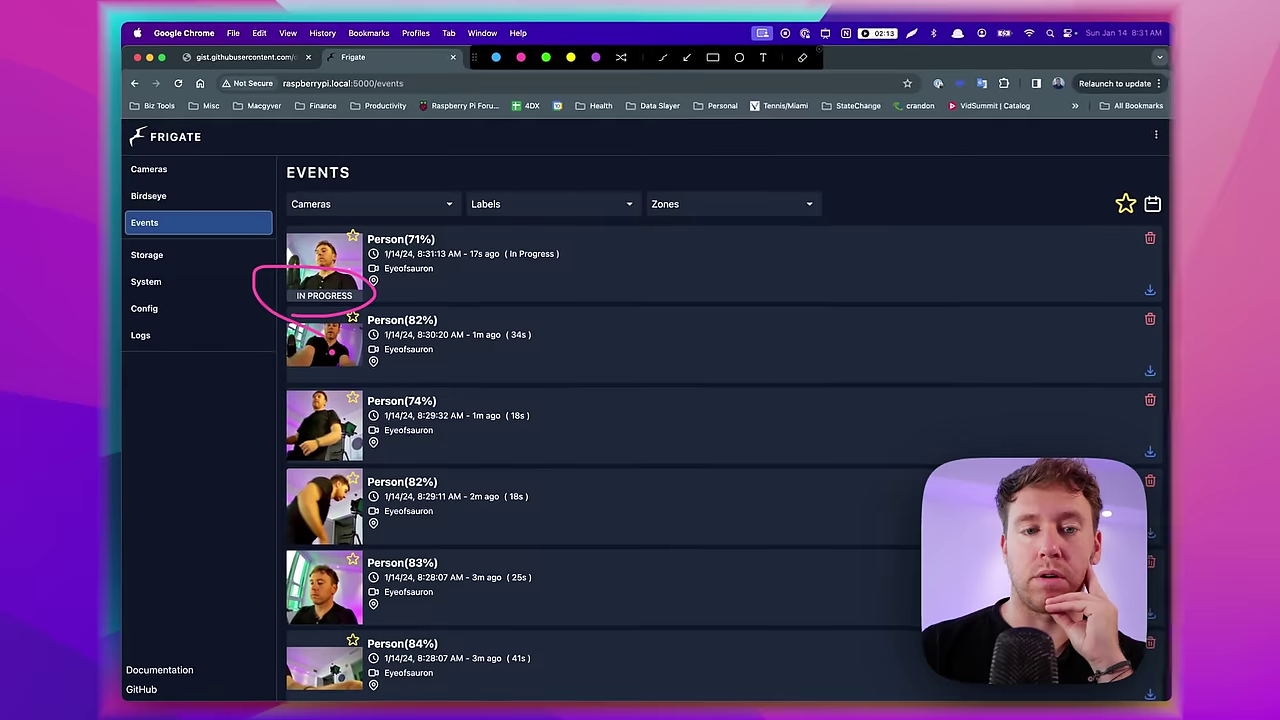
key("Escape")
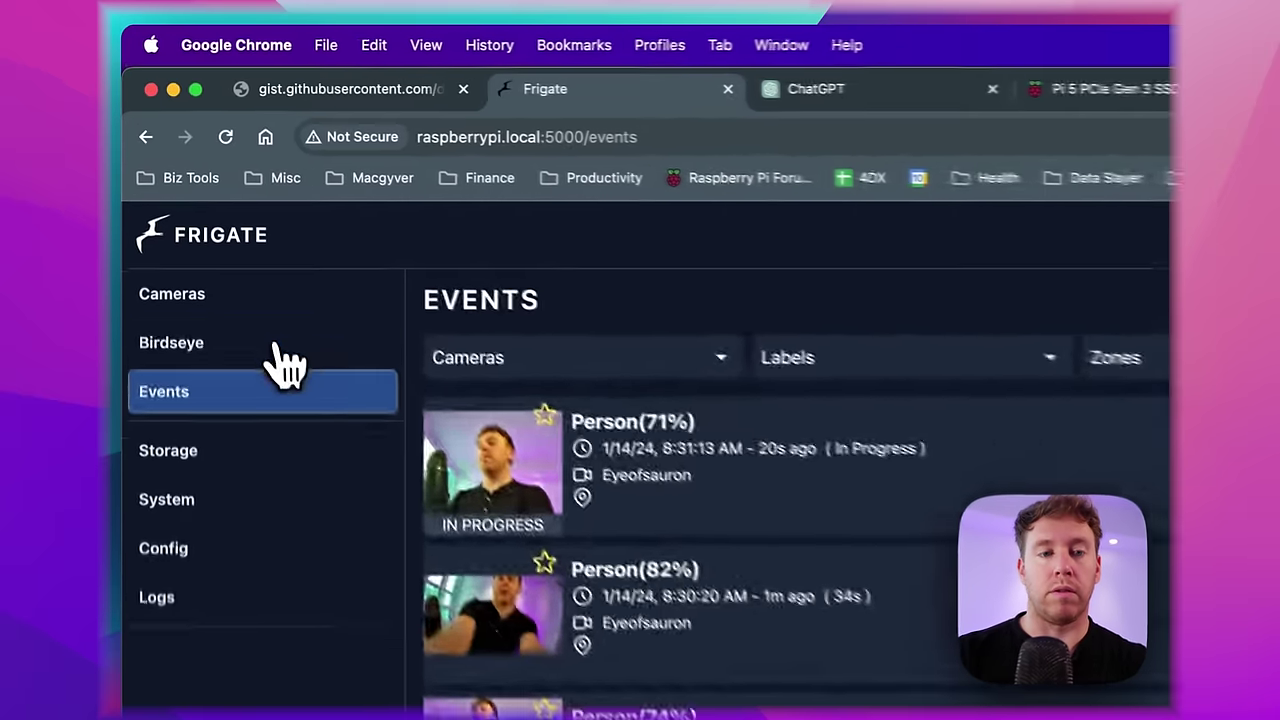
left_click(205, 198)
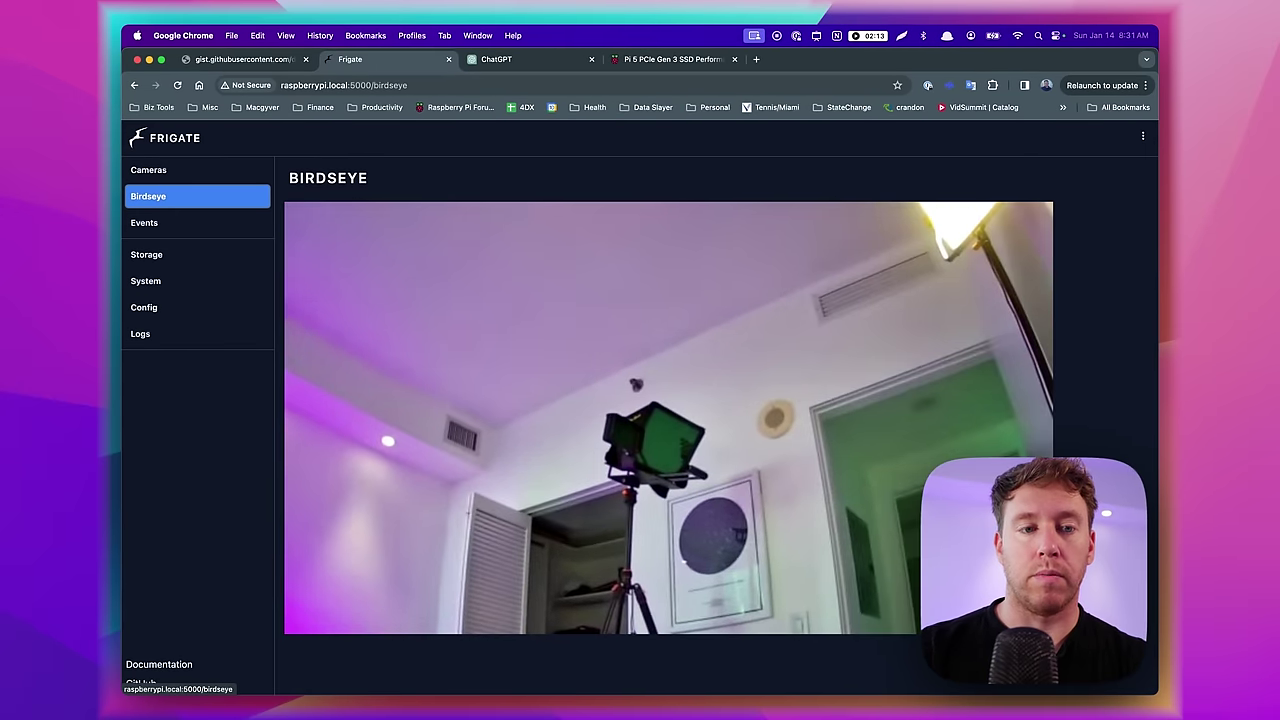
left_click(190, 222)
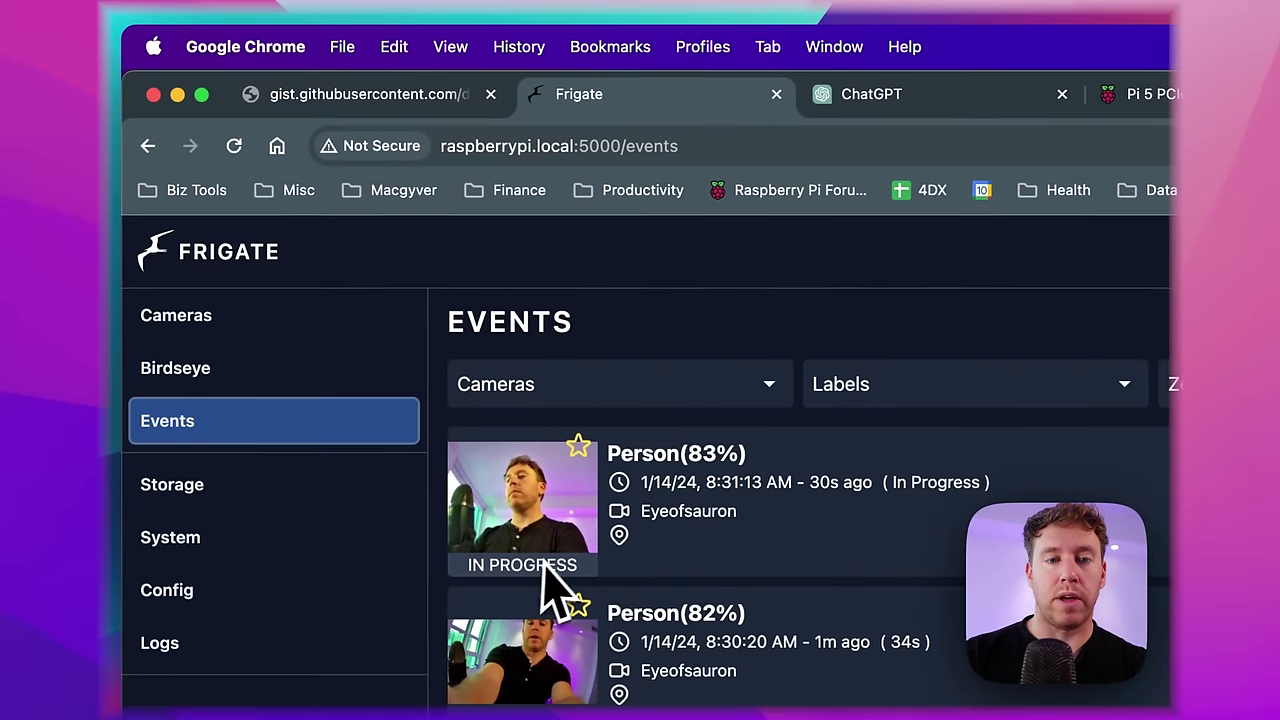
left_click(235, 150)
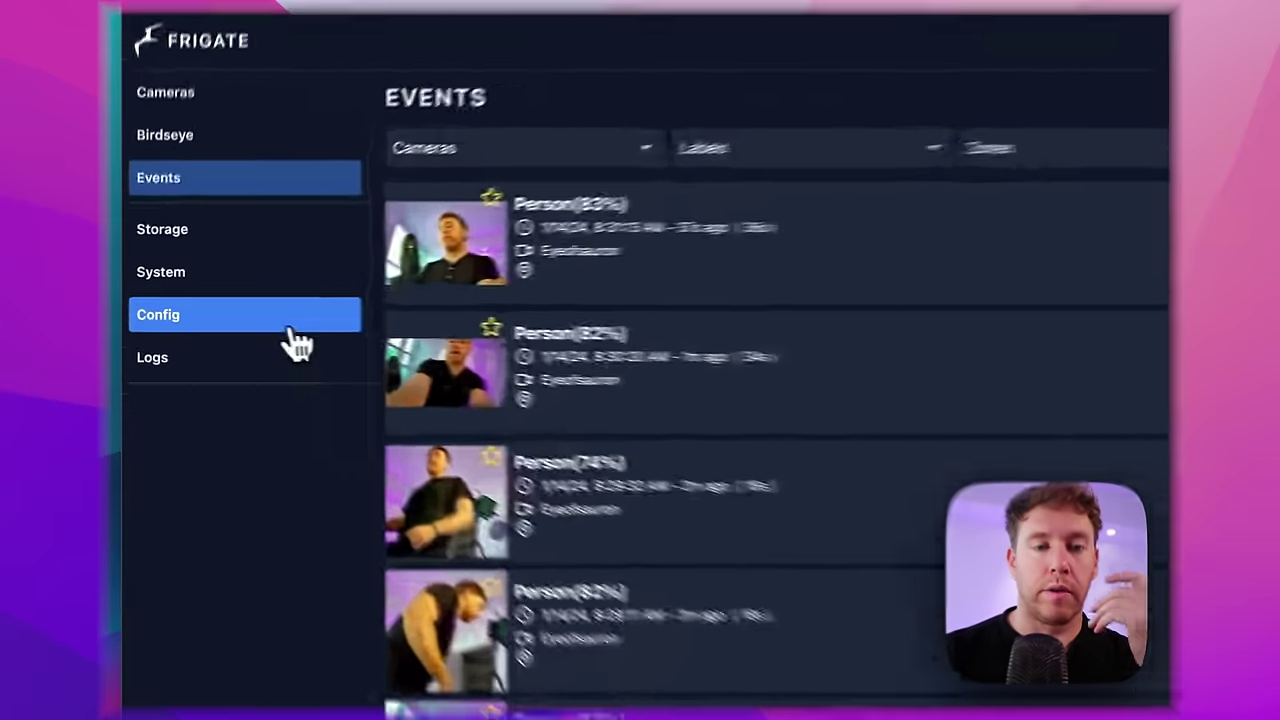
Step: Return through Config to the Cameras page showing the live eyeofsauron feed
left_click(145, 307)
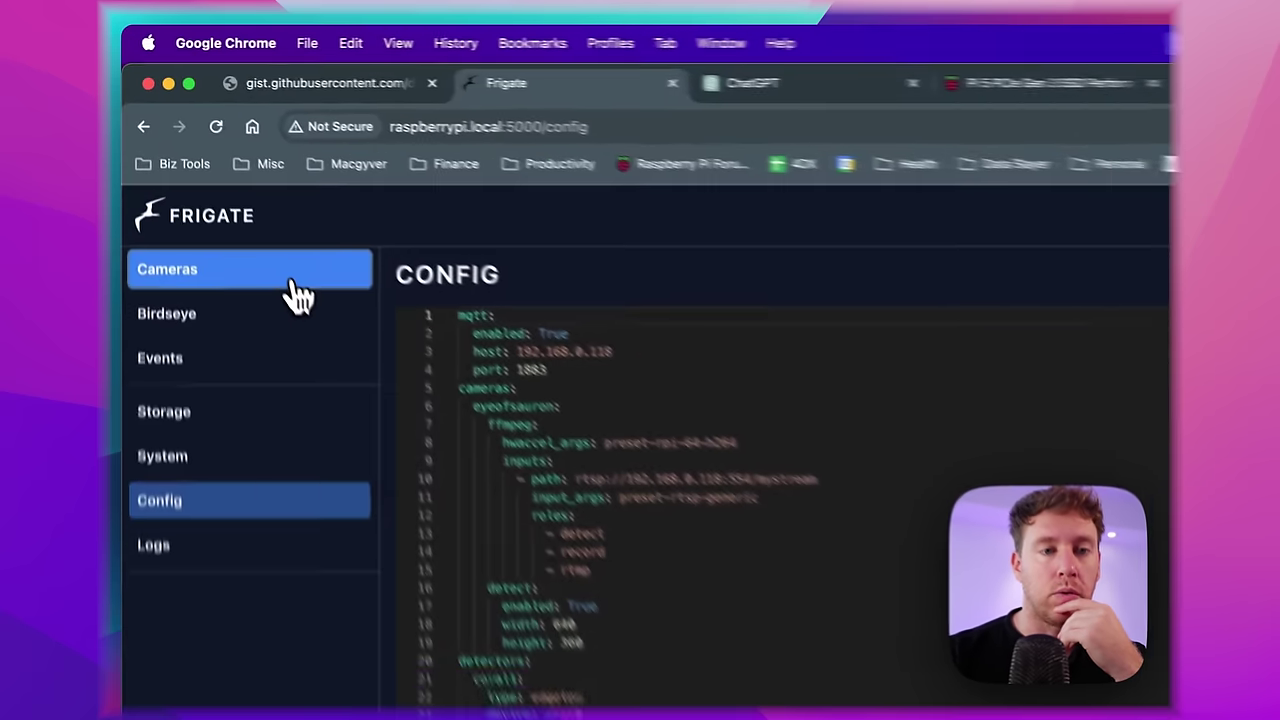
left_click(229, 185)
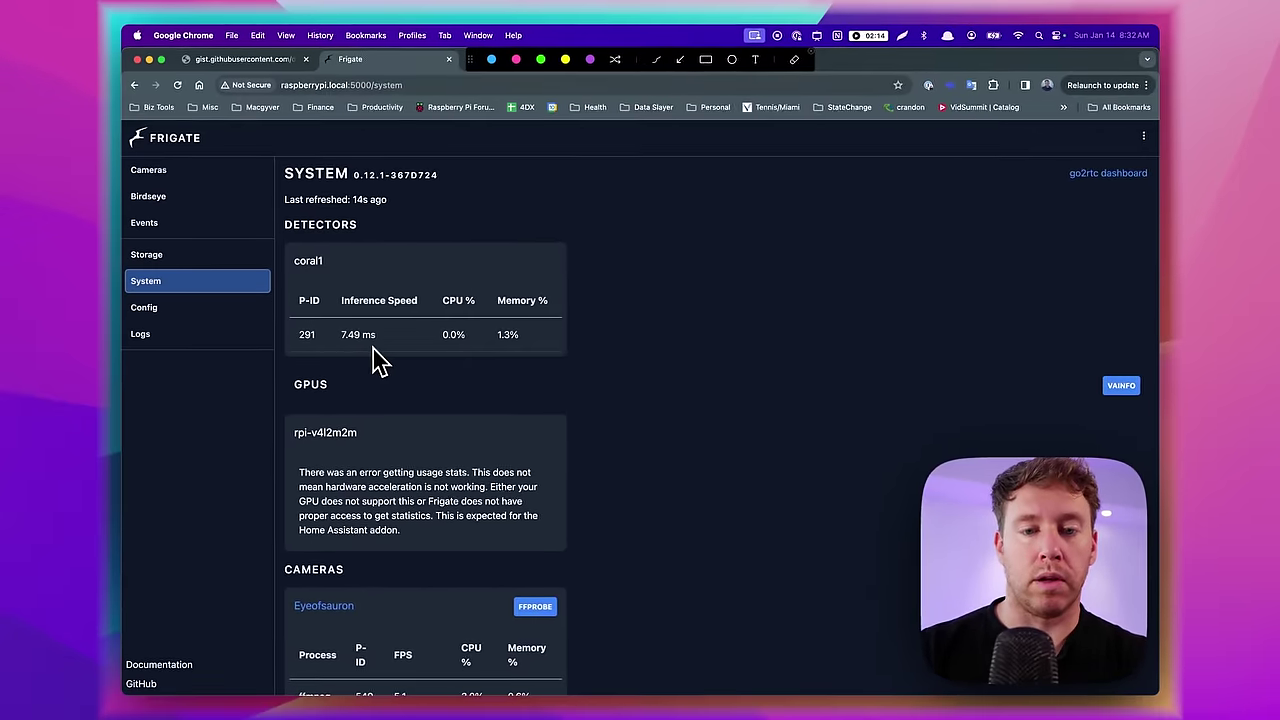
Step: Circle the coral1 detector's 7.49 ms inference speed on the System page
mouse_move(360, 362)
left_mouse_down()
mouse_move(343, 338)
mouse_move(350, 361)
left_mouse_up()
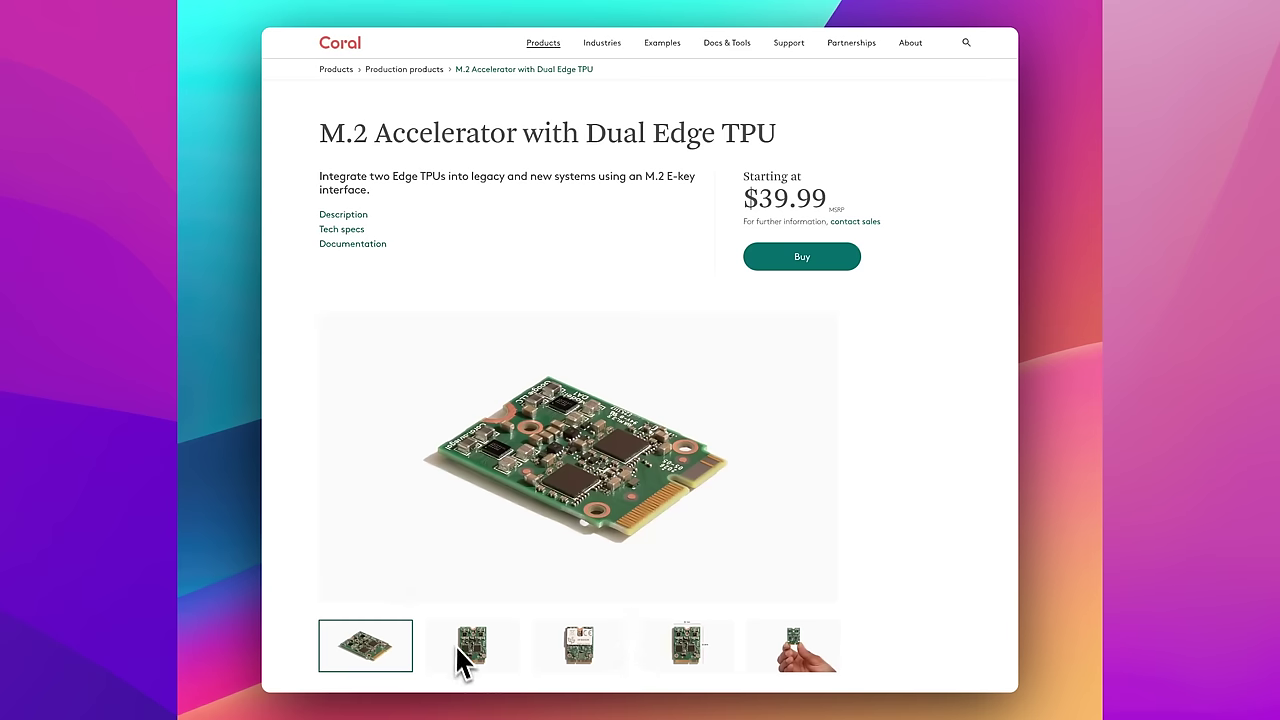
Step: Page through the top view, labelled back, 22 × 30 mm dimensions and in-hand photos
left_click(463, 674)
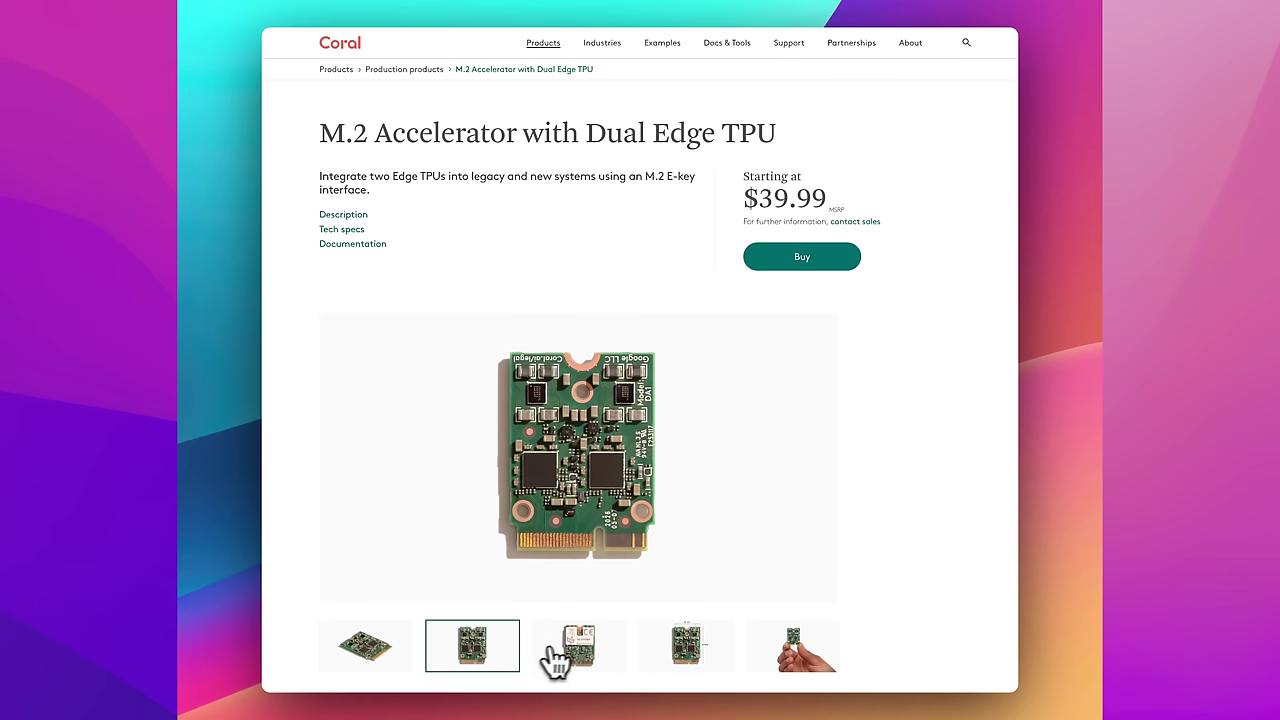
left_click(578, 660)
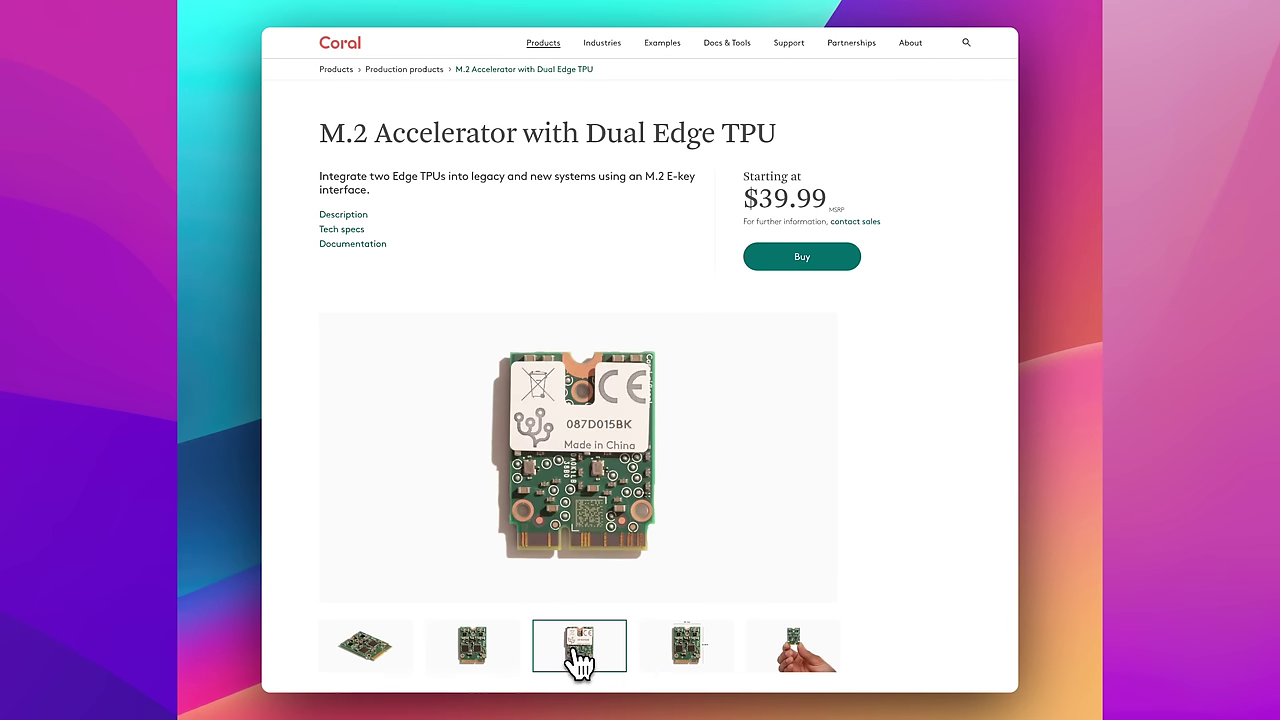
left_click(686, 645)
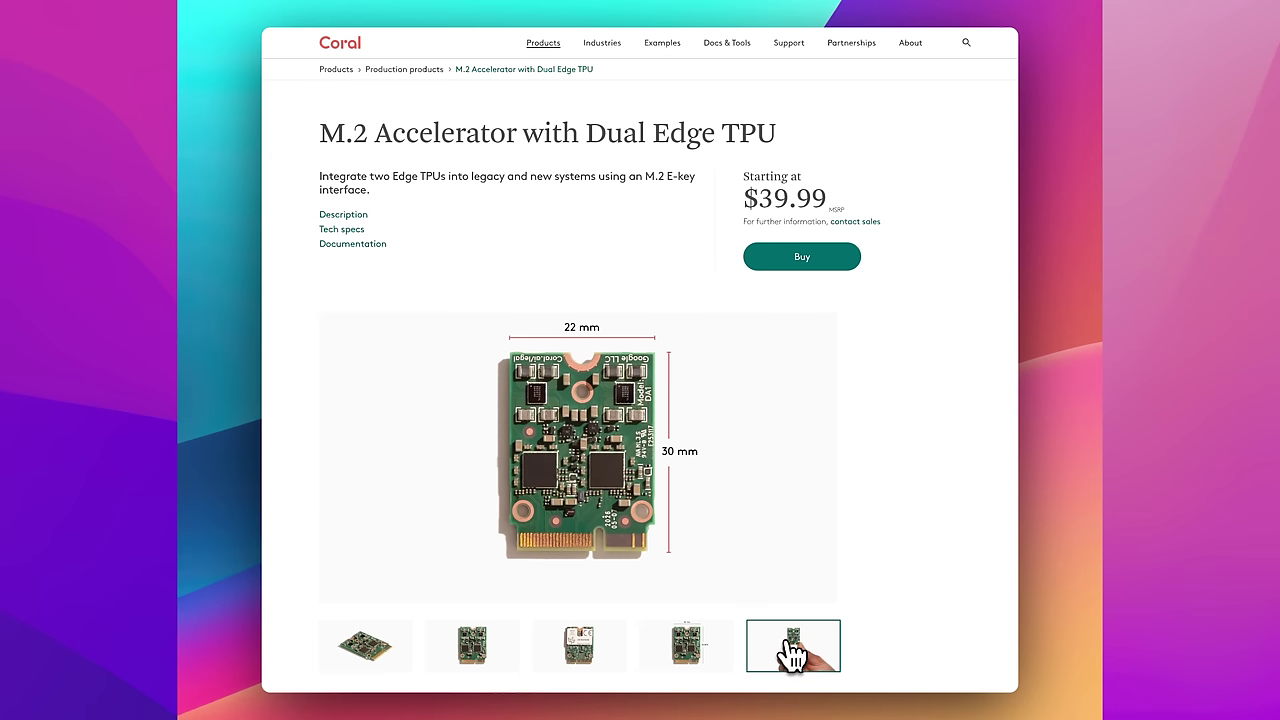
left_click(793, 652)
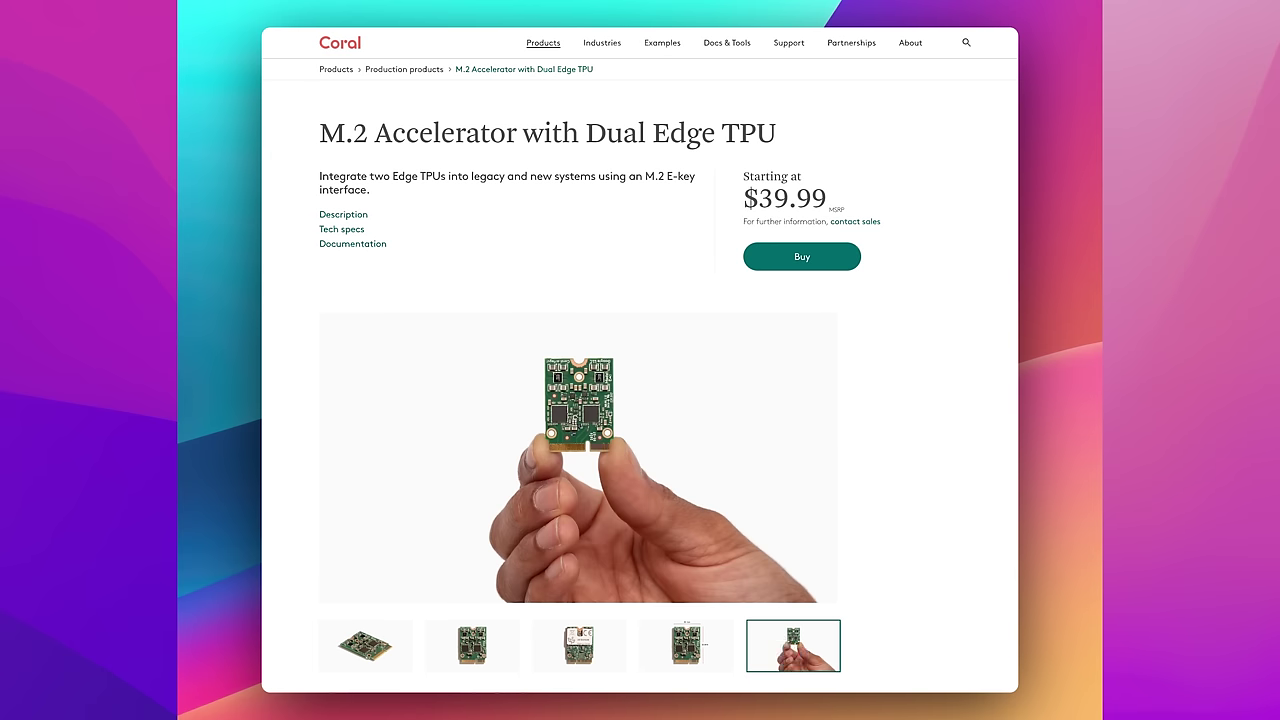